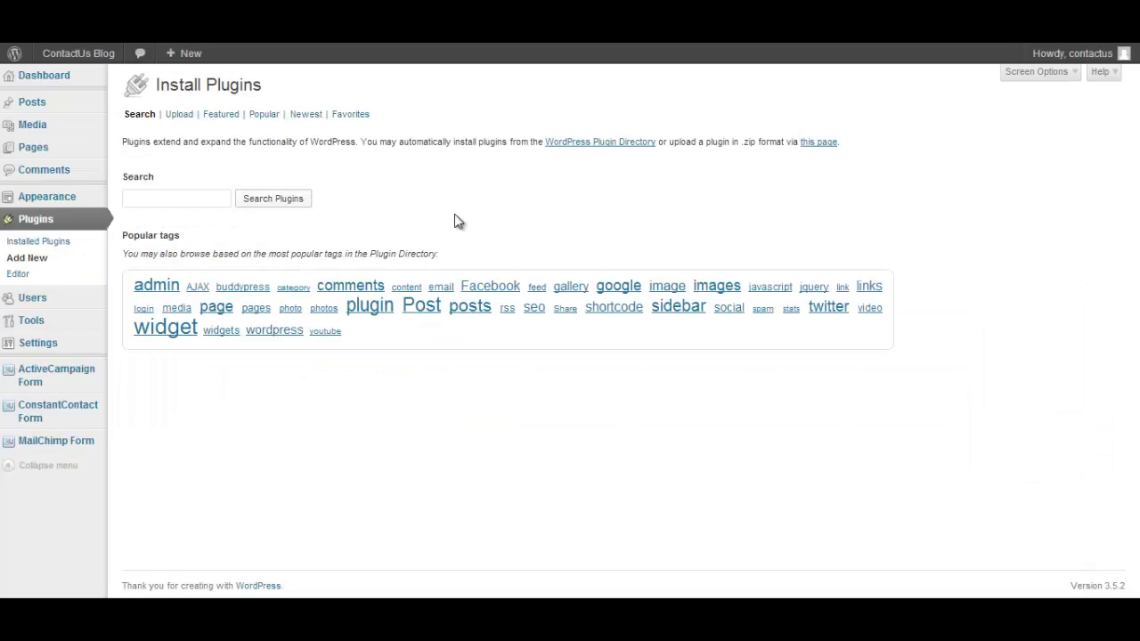
Choose vertical_response.zip from the Downloads folder as the plugin file to upload
left_click(200, 199)
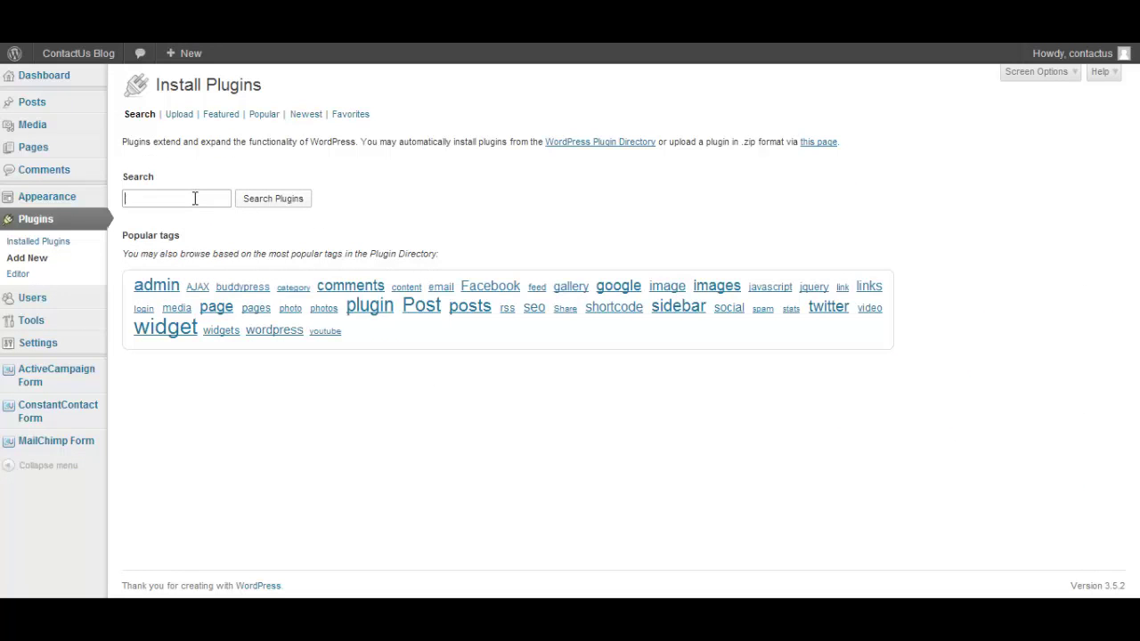
left_click(181, 118)
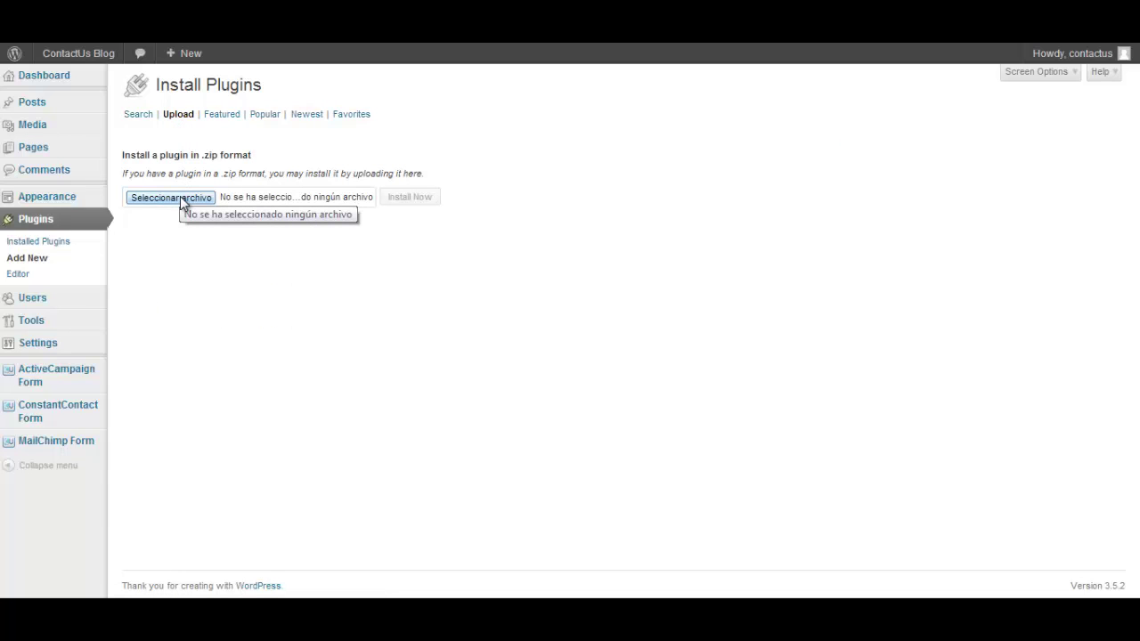
left_click(181, 198)
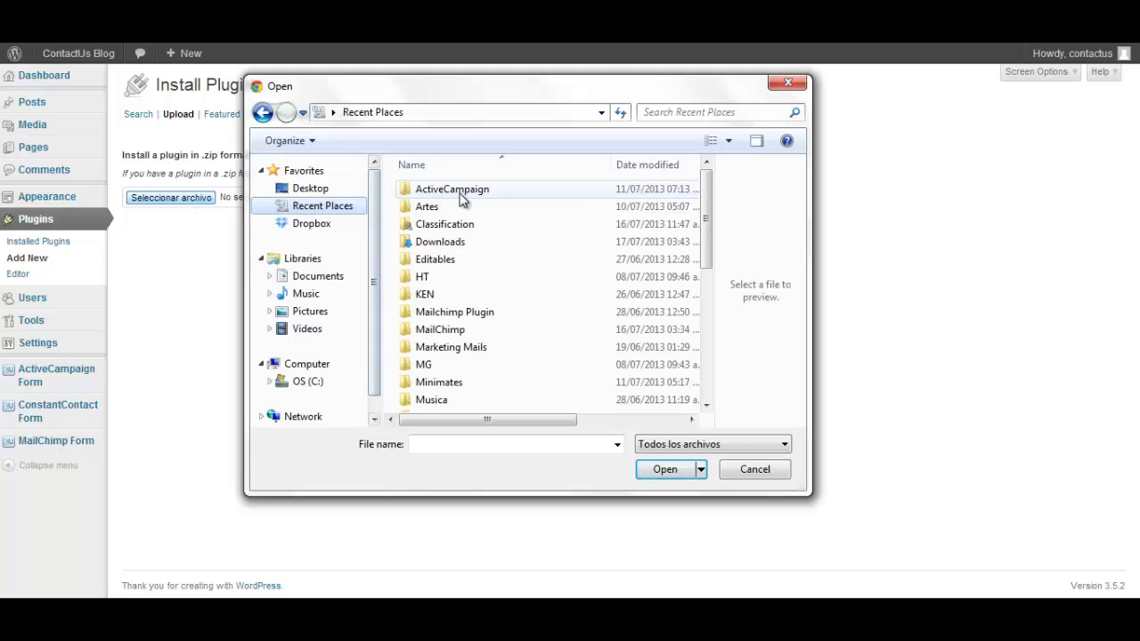
double_click(443, 242)
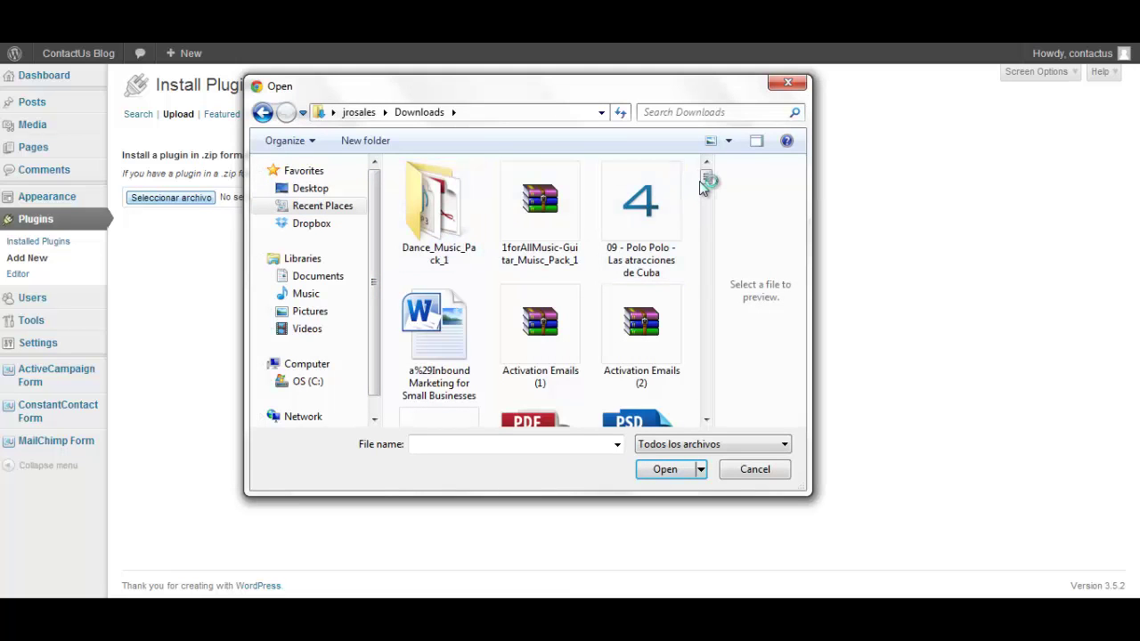
left_click_drag(706, 178, 705, 431)
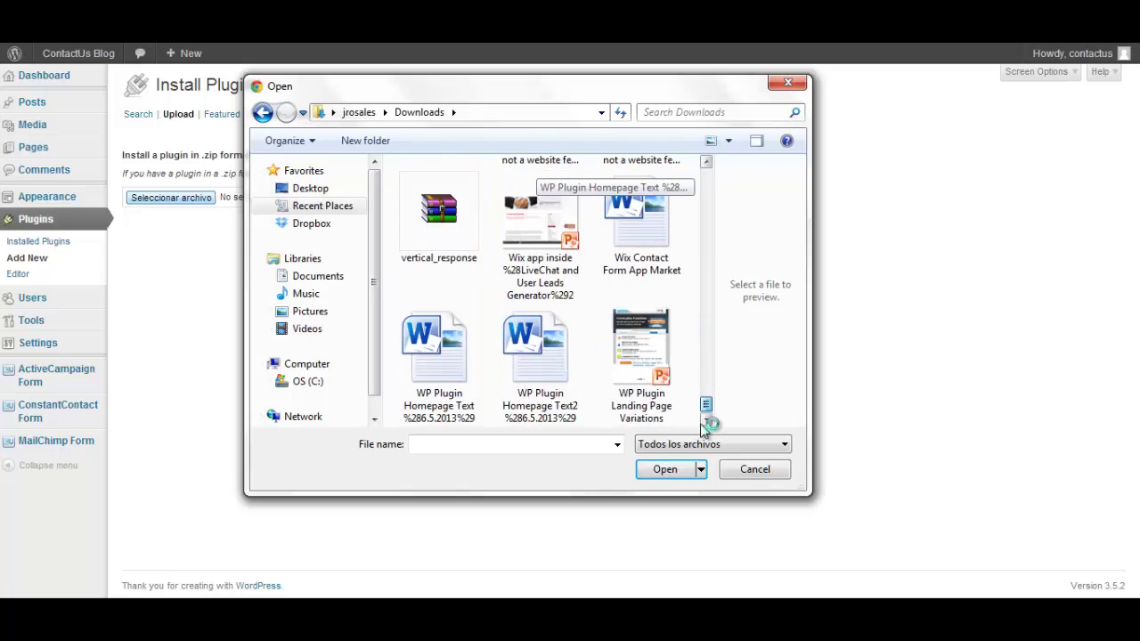
left_click(439, 214)
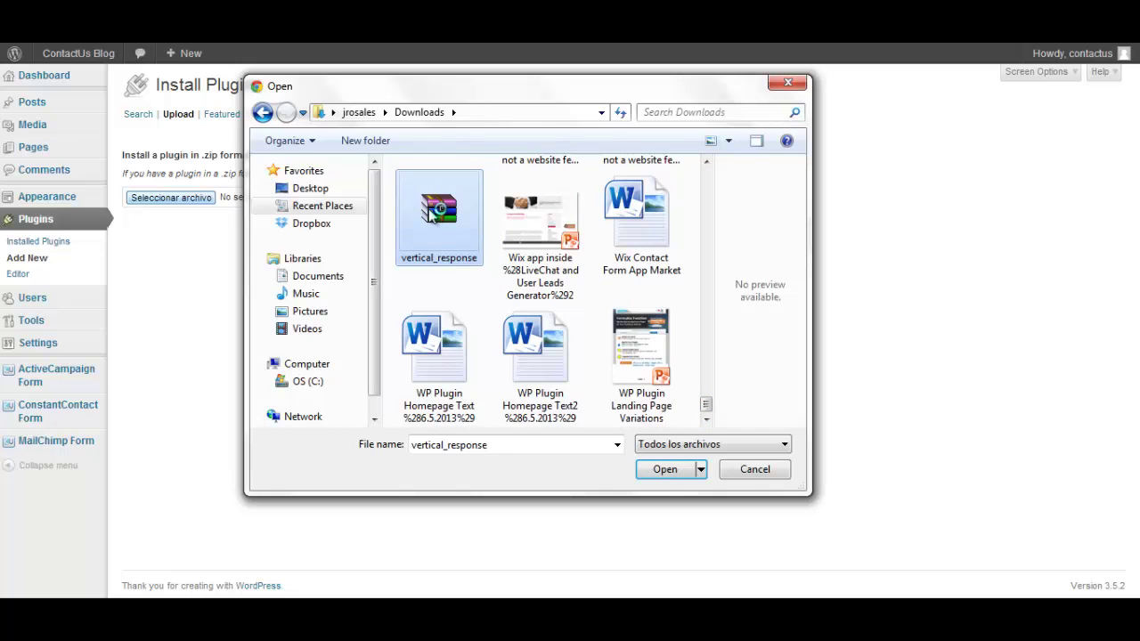
left_click(667, 472)
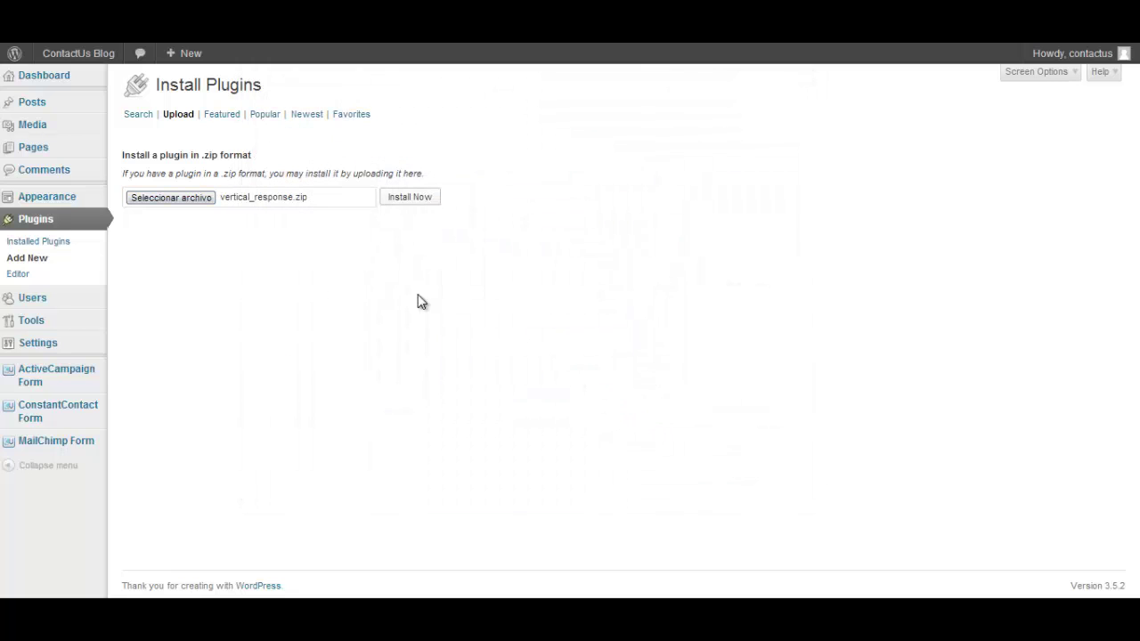
Install the vertical_response plugin and confirm being an existing VerticalResponse user
left_click(413, 199)
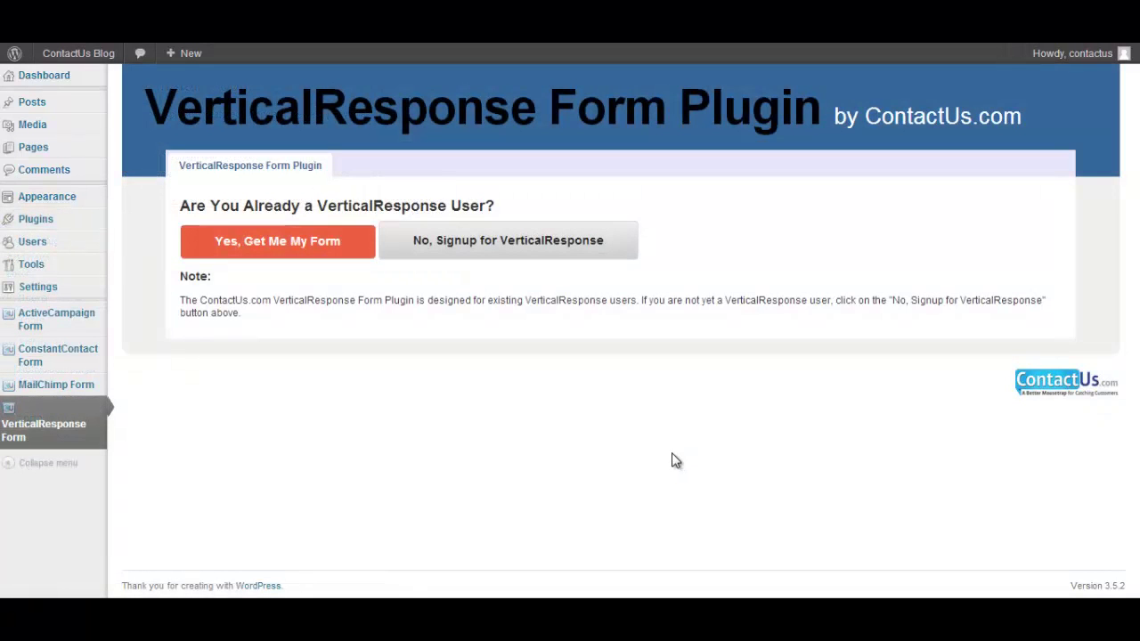
left_click(277, 242)
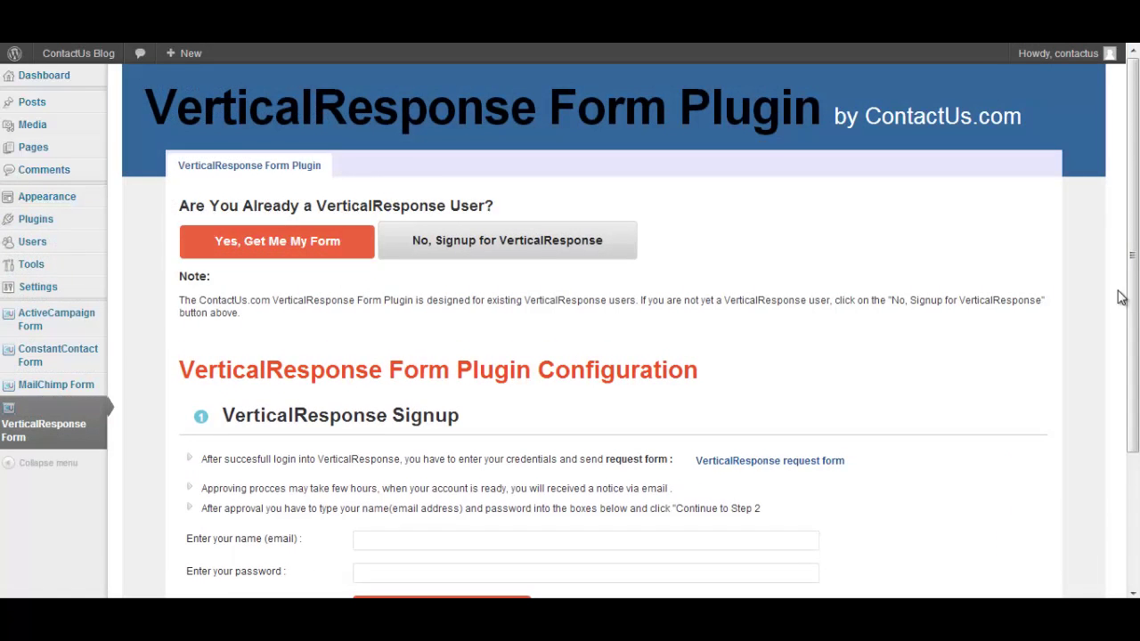
left_click_drag(1123, 300, 1136, 431)
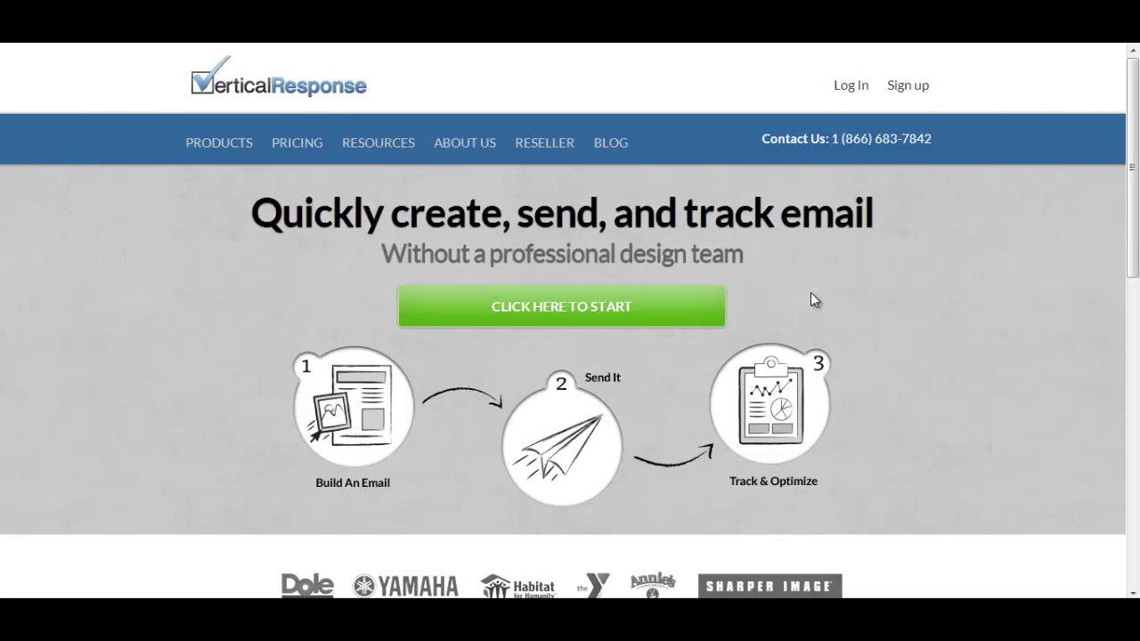
Open the VerticalResponse signup page and scroll through its free-trial signup form
left_click(915, 89)
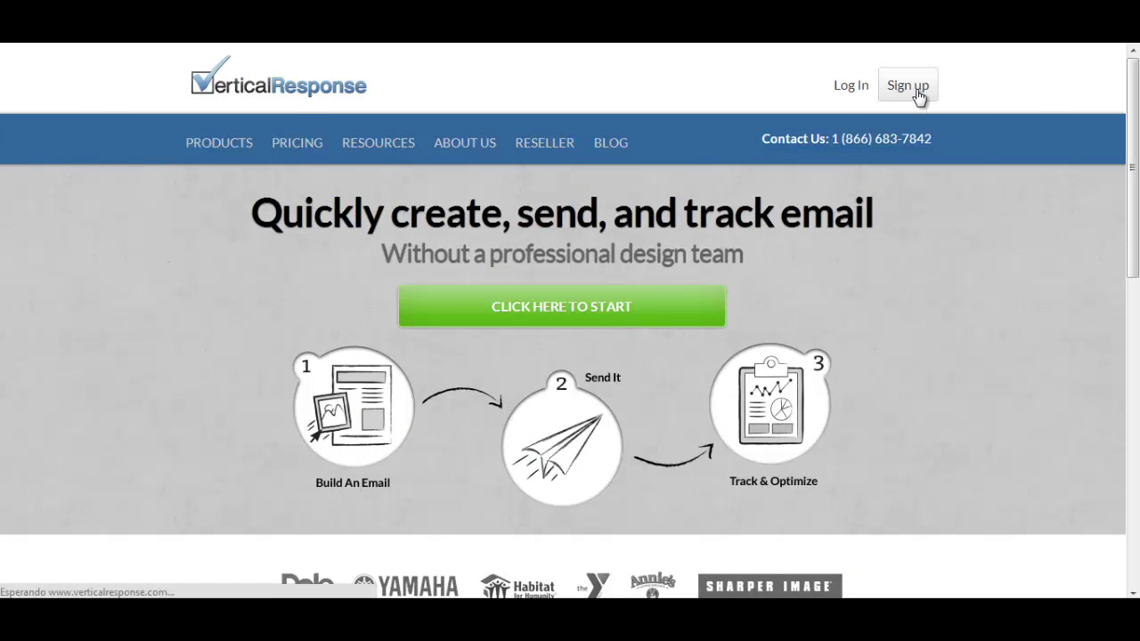
scroll(595, 251, "down", 3)
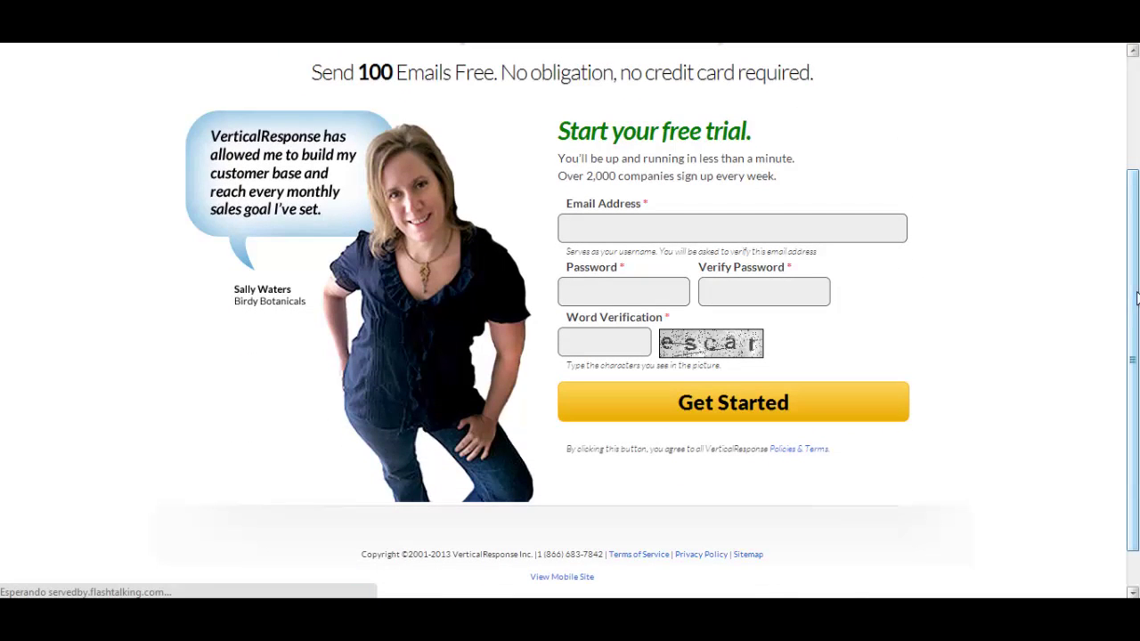
left_click(590, 230)
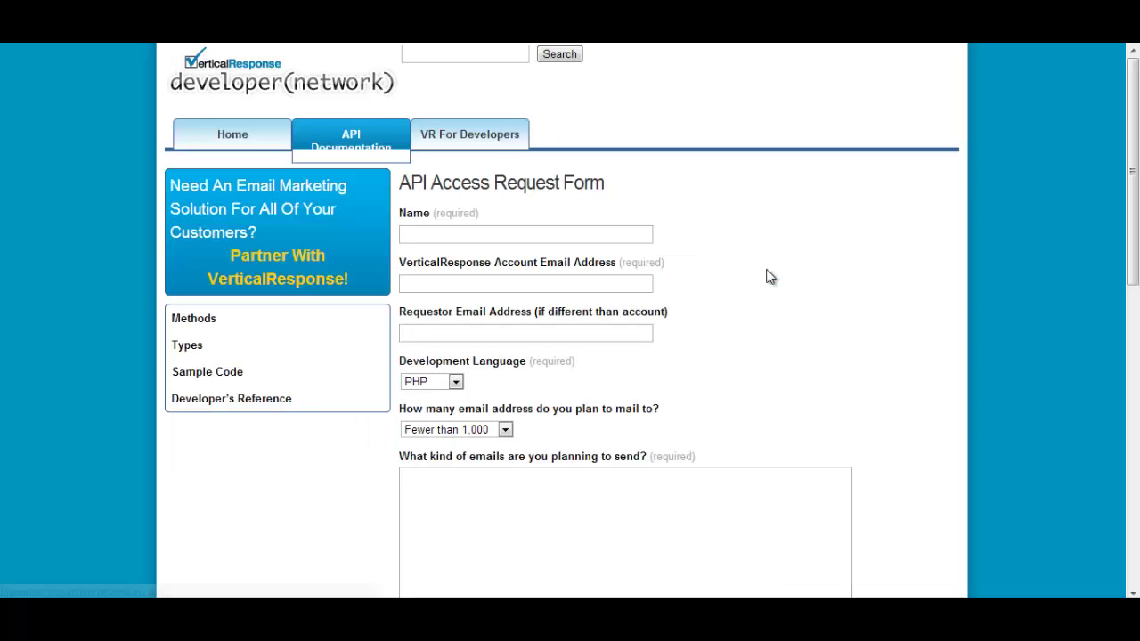
scroll(772, 277, "down", 1)
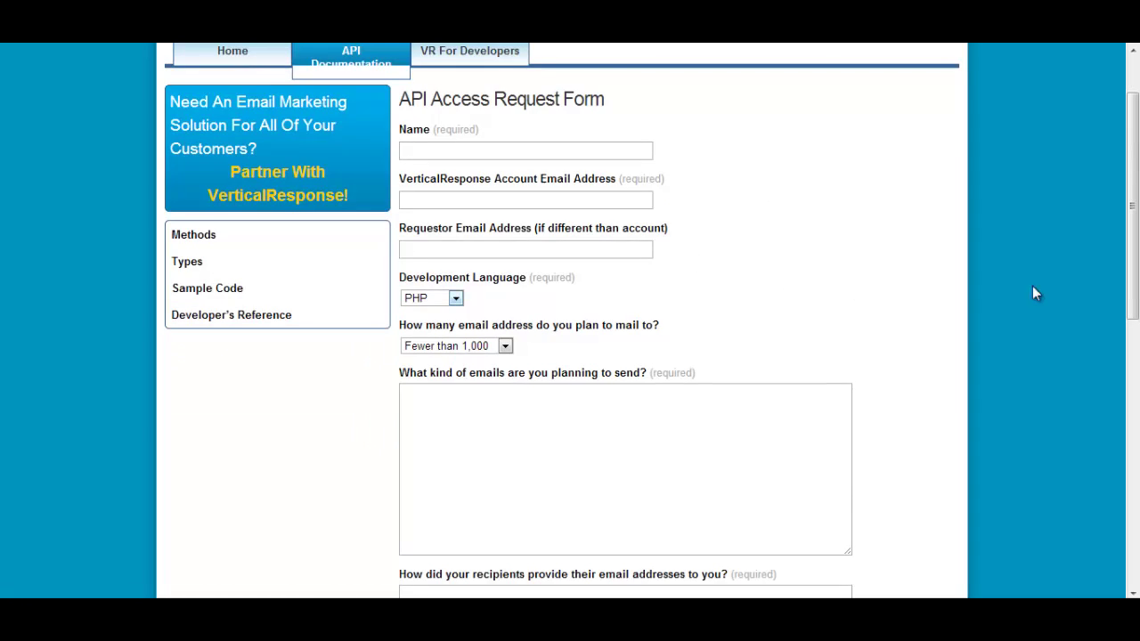
left_click_drag(1134, 316, 1060, 231)
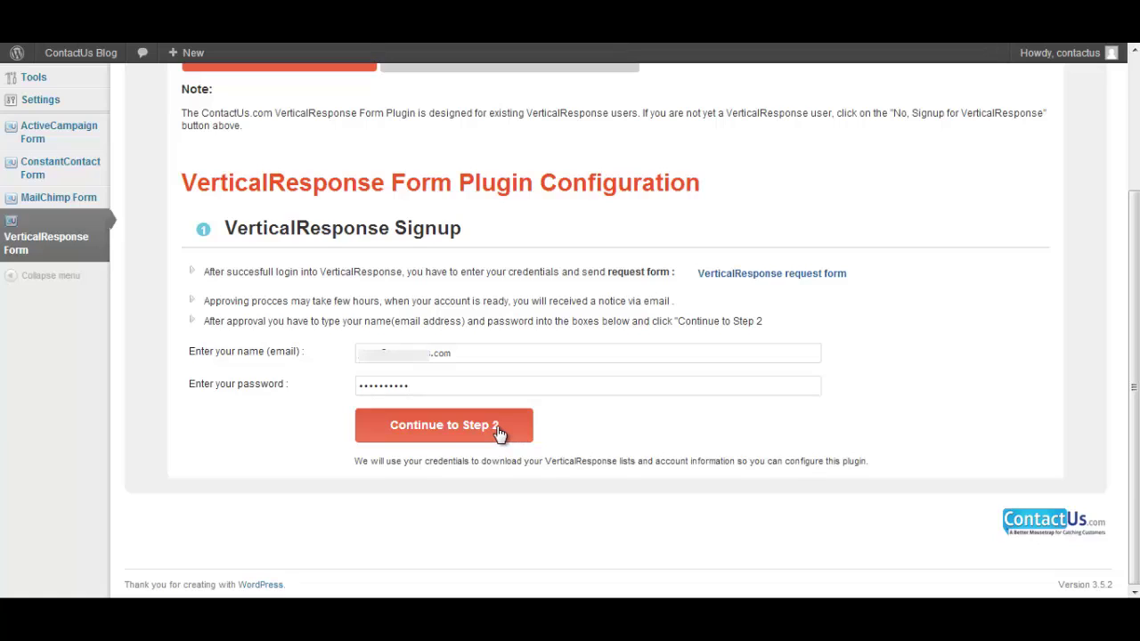
Submit the VerticalResponse credentials, keep Master List, and enter the user's first and last name
left_click(513, 433)
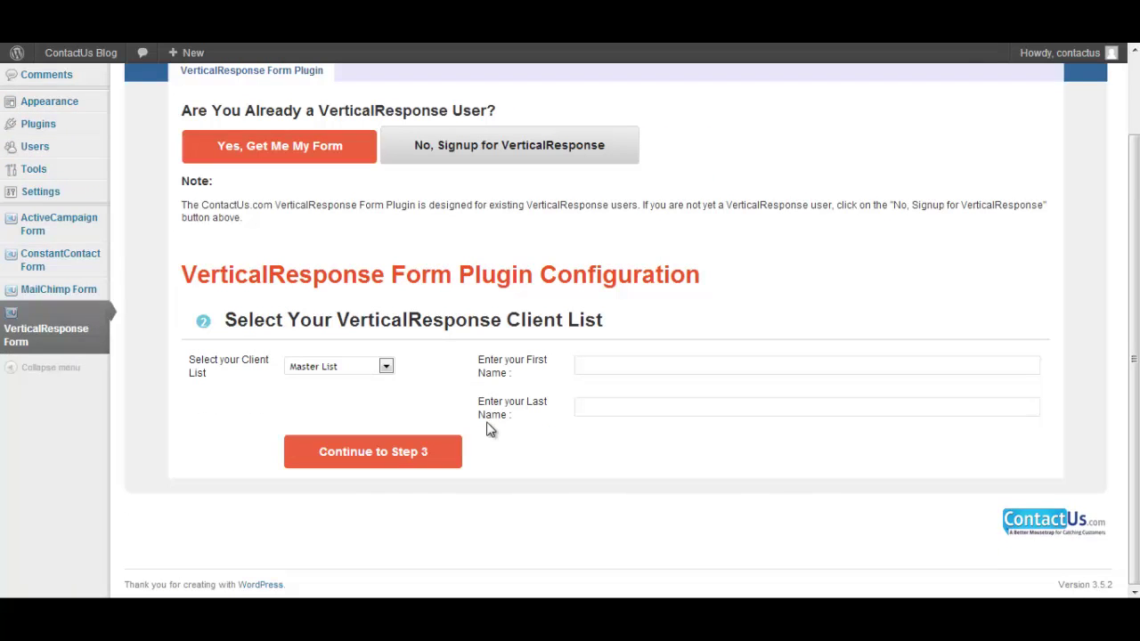
left_click(385, 368)
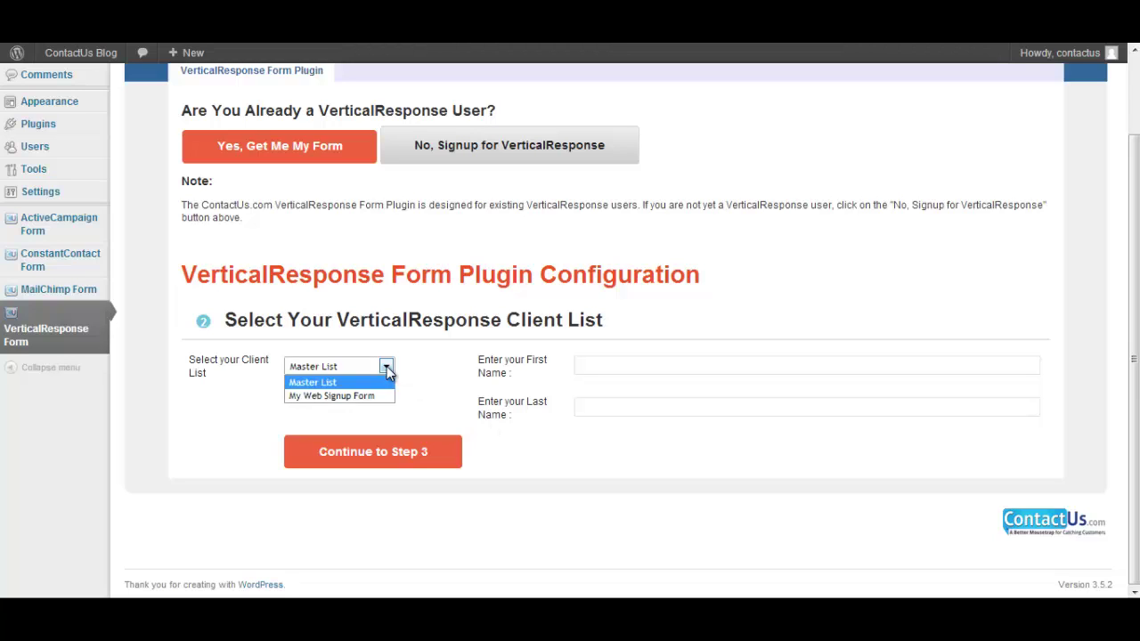
left_click(386, 366)
left_click(611, 365)
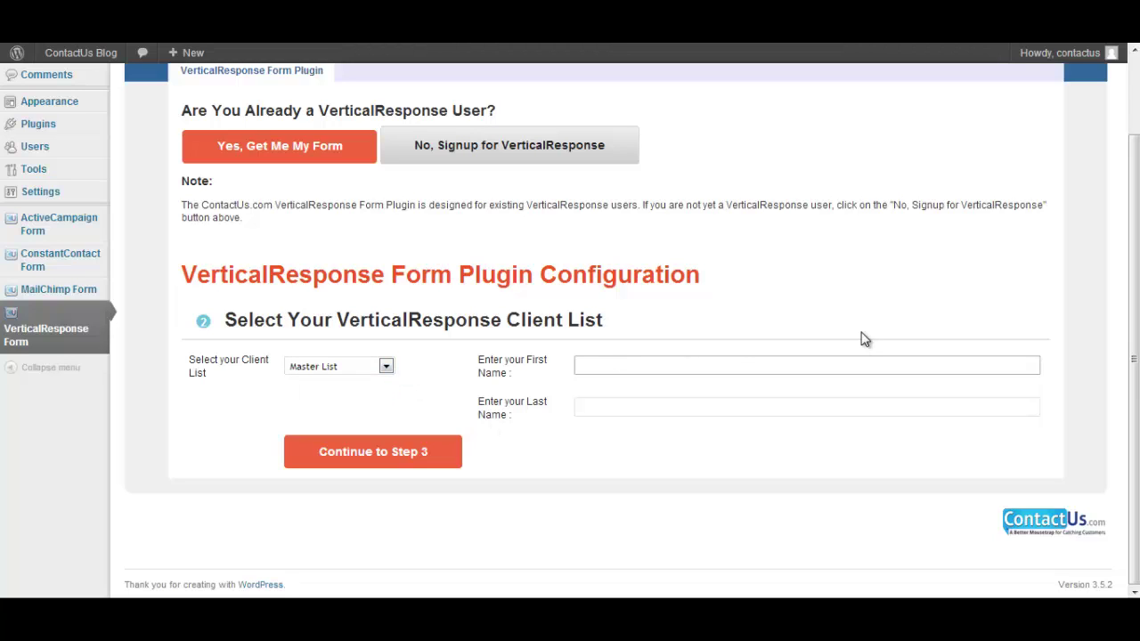
key("Tab")
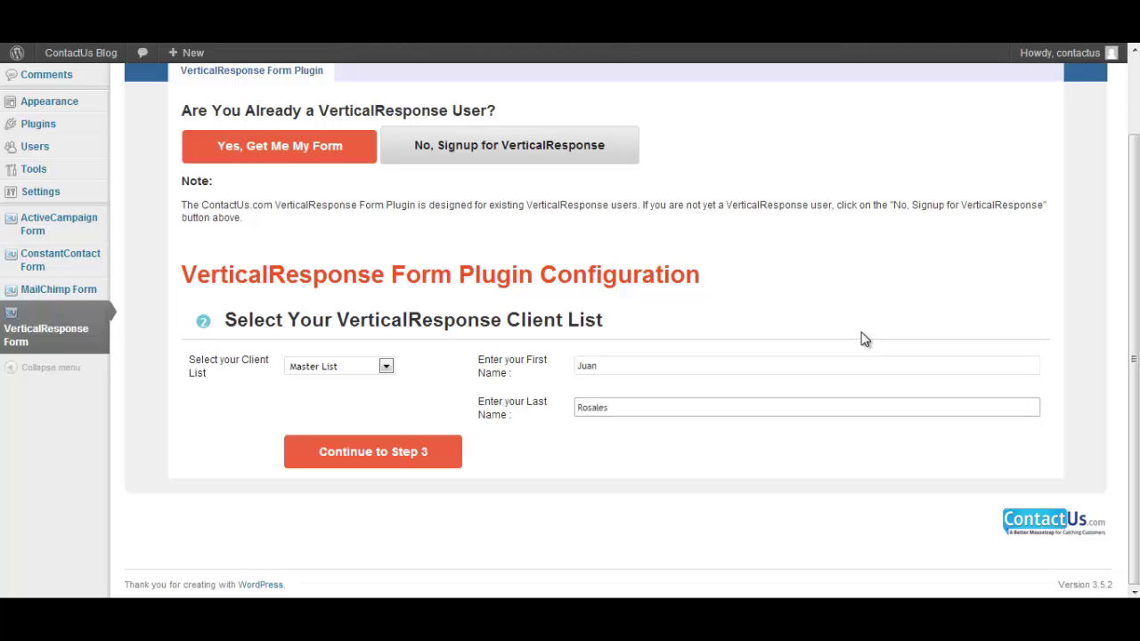
left_click(419, 452)
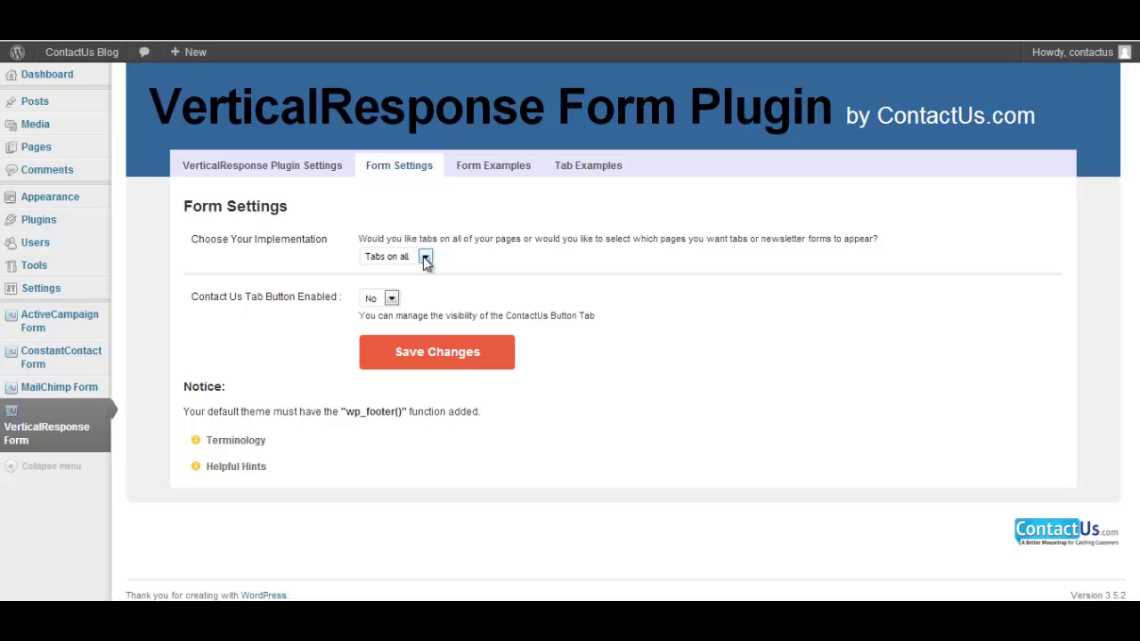
Enable the Contact Us tab button and choose 'Let me pick' to place the form per page
left_click(391, 299)
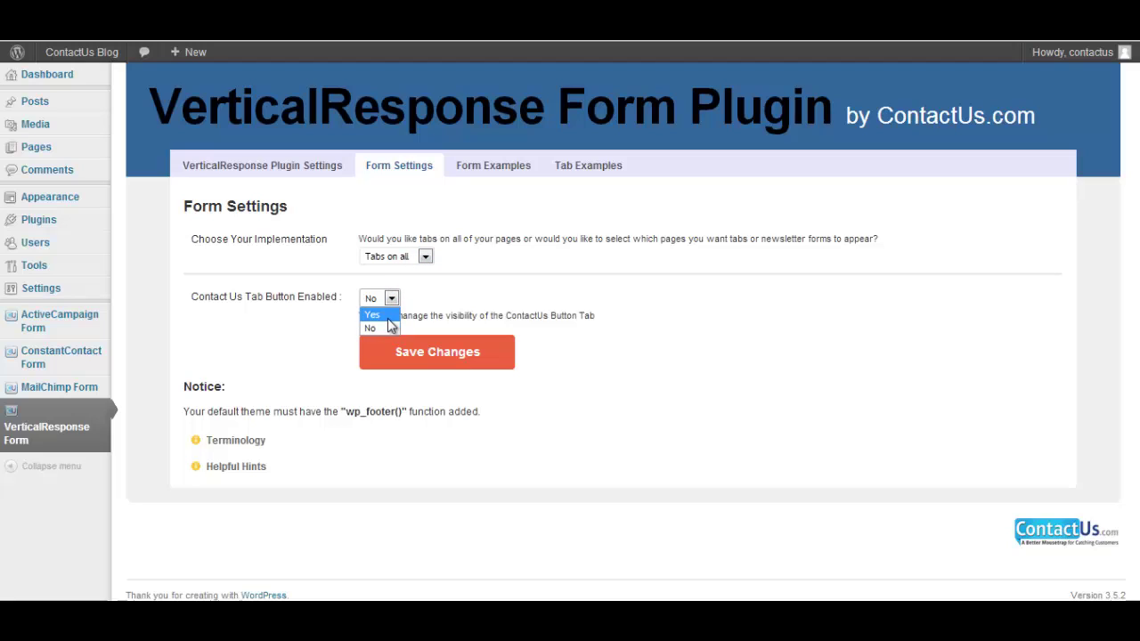
left_click(372, 315)
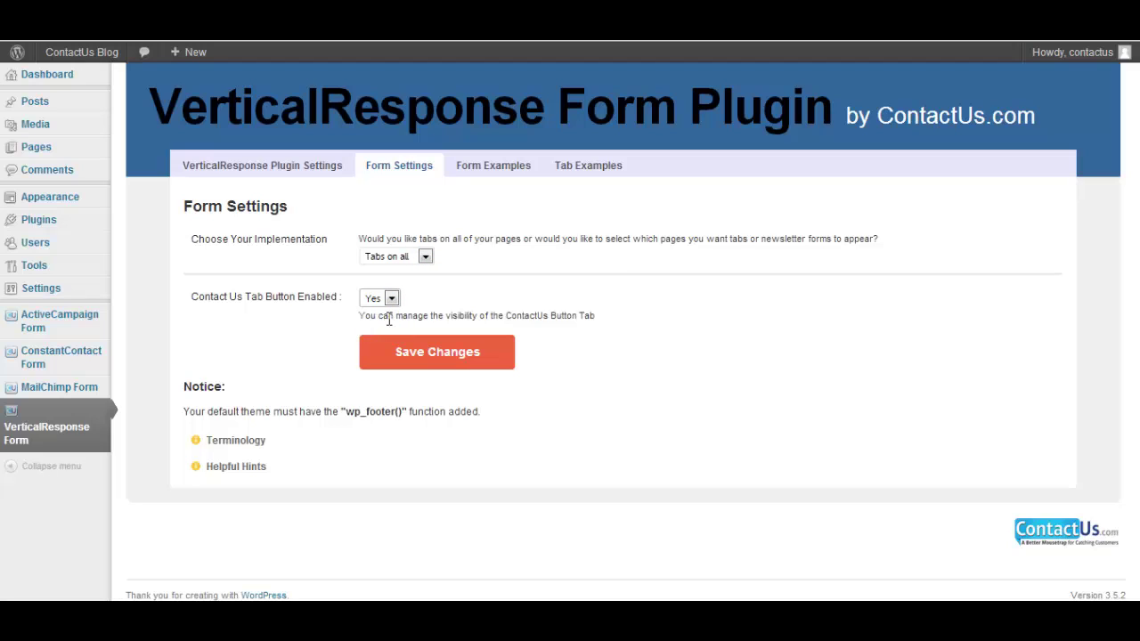
left_click(418, 254)
left_click(398, 286)
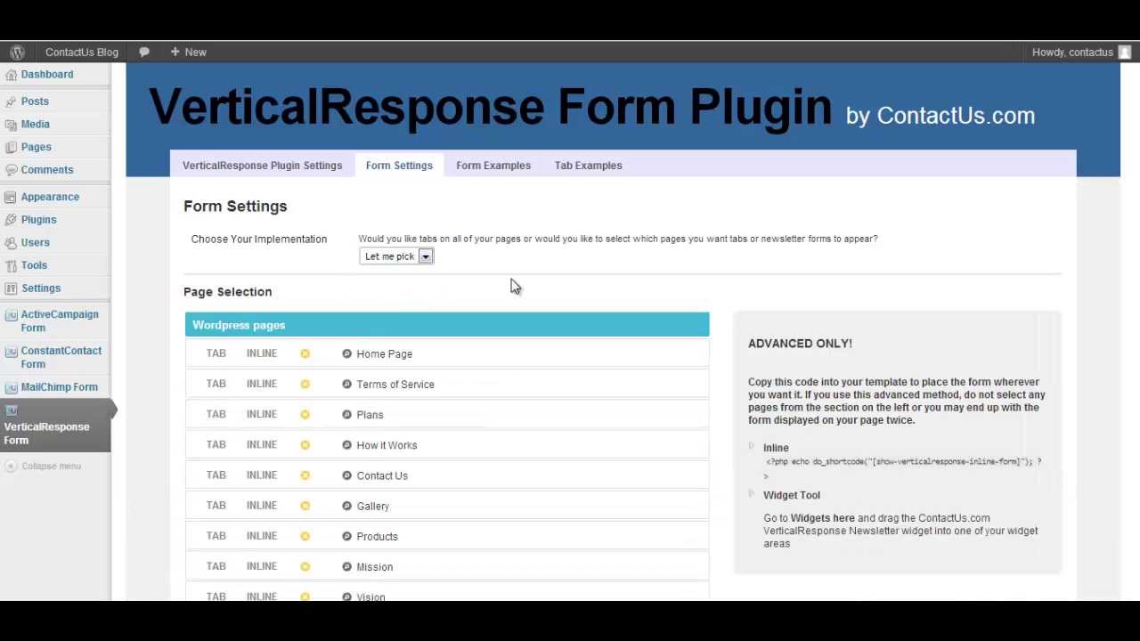
scroll(514, 285, "down", 2)
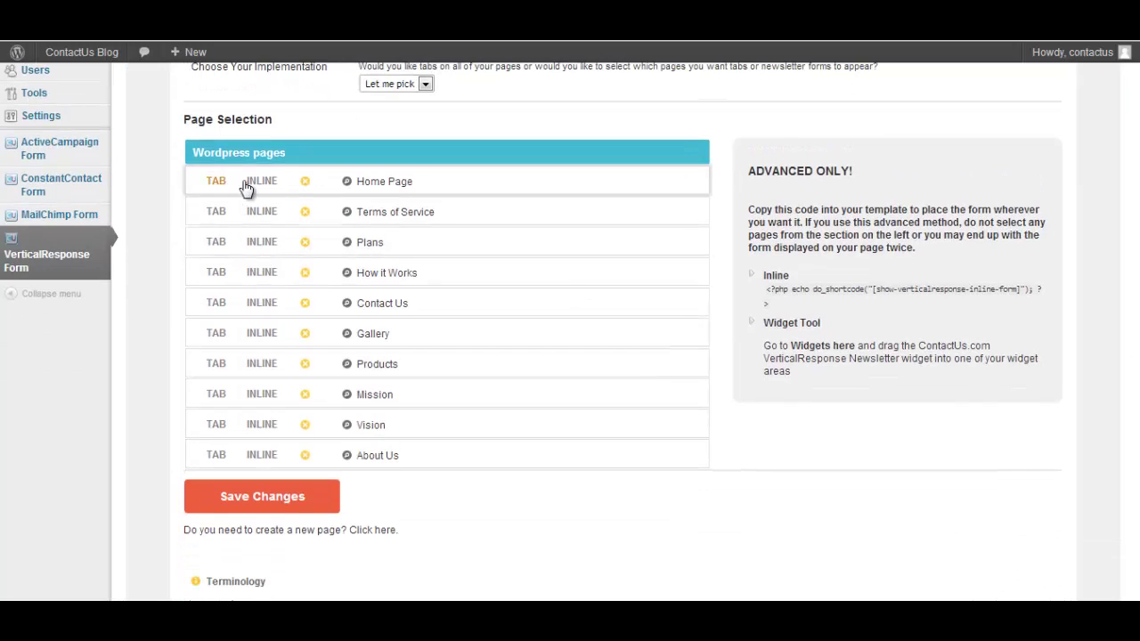
Set TAB for Terms of Service and Gallery, INLINE for How it Works and Vision, and save
left_click(215, 214)
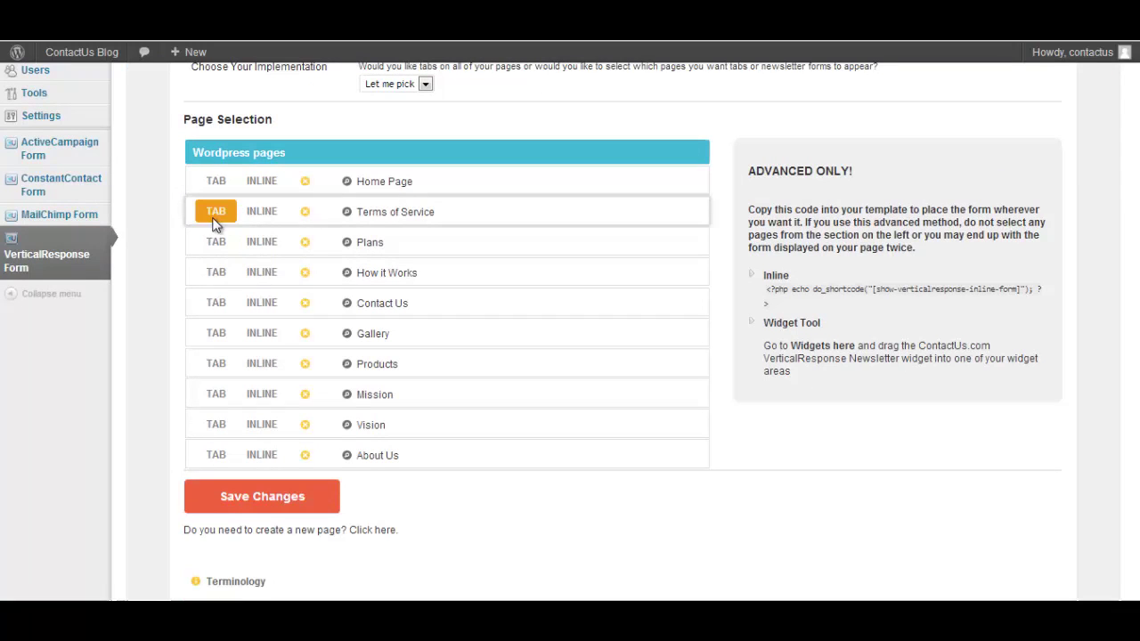
left_click(264, 278)
left_click(215, 342)
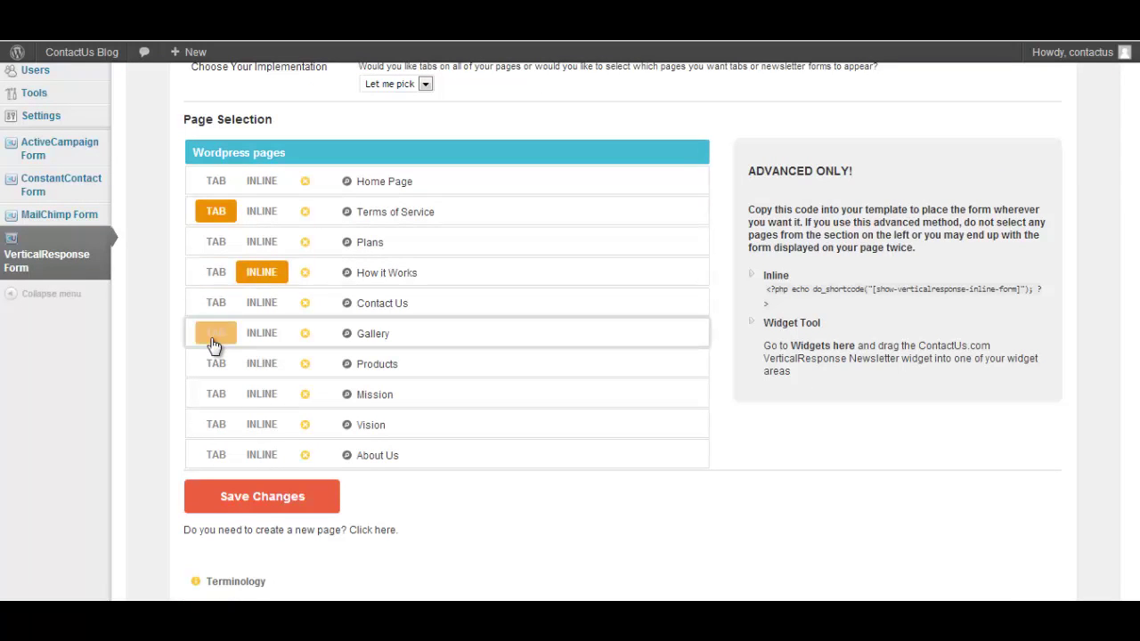
left_click(267, 428)
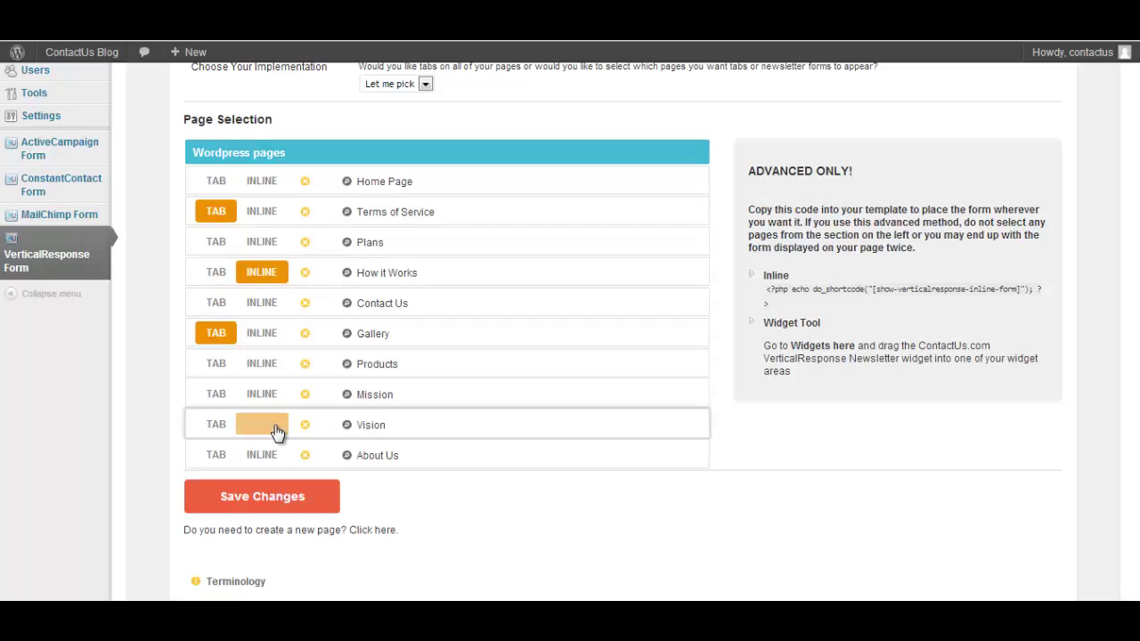
left_click(279, 506)
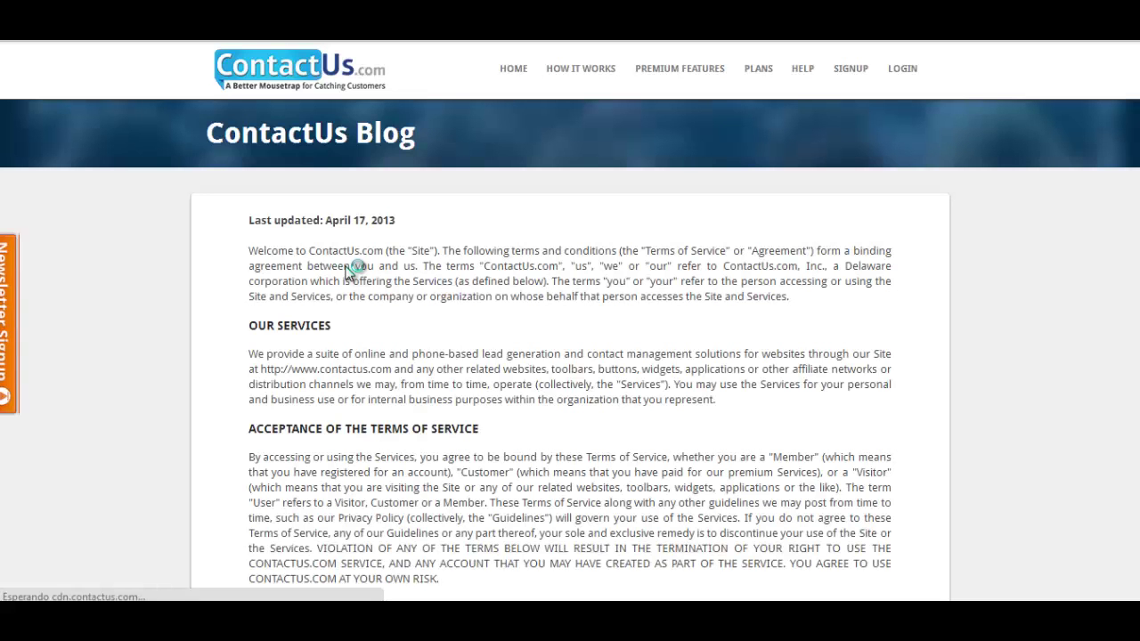
Open the Newsletter Signup popup on Terms of Service, then scroll to Vision's inline form
left_click(14, 358)
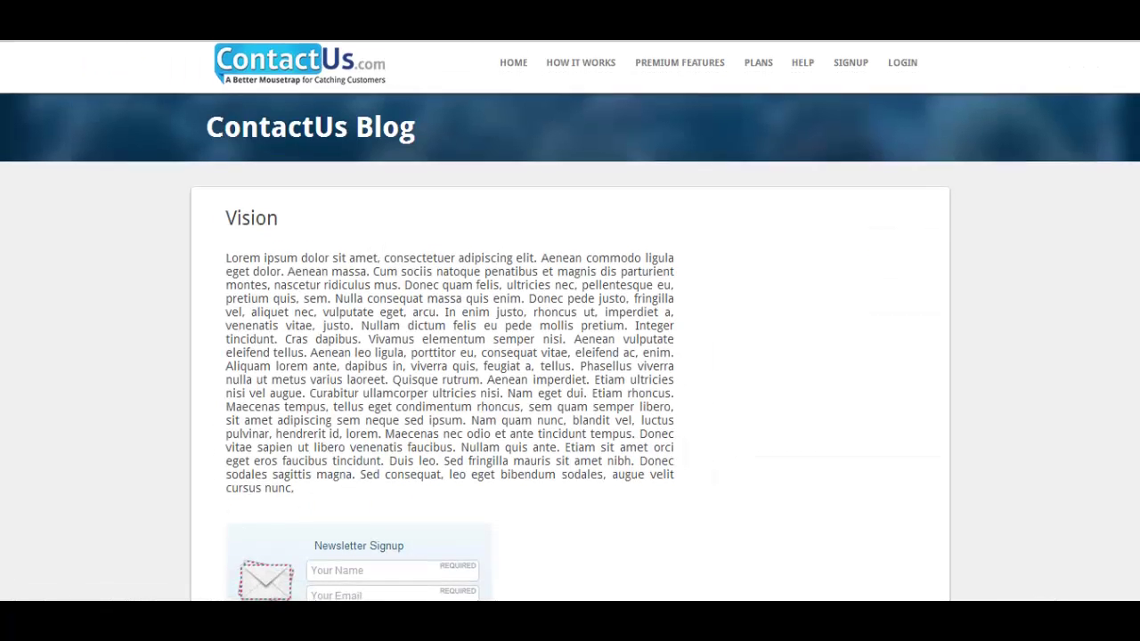
scroll(570, 321, "down", 3)
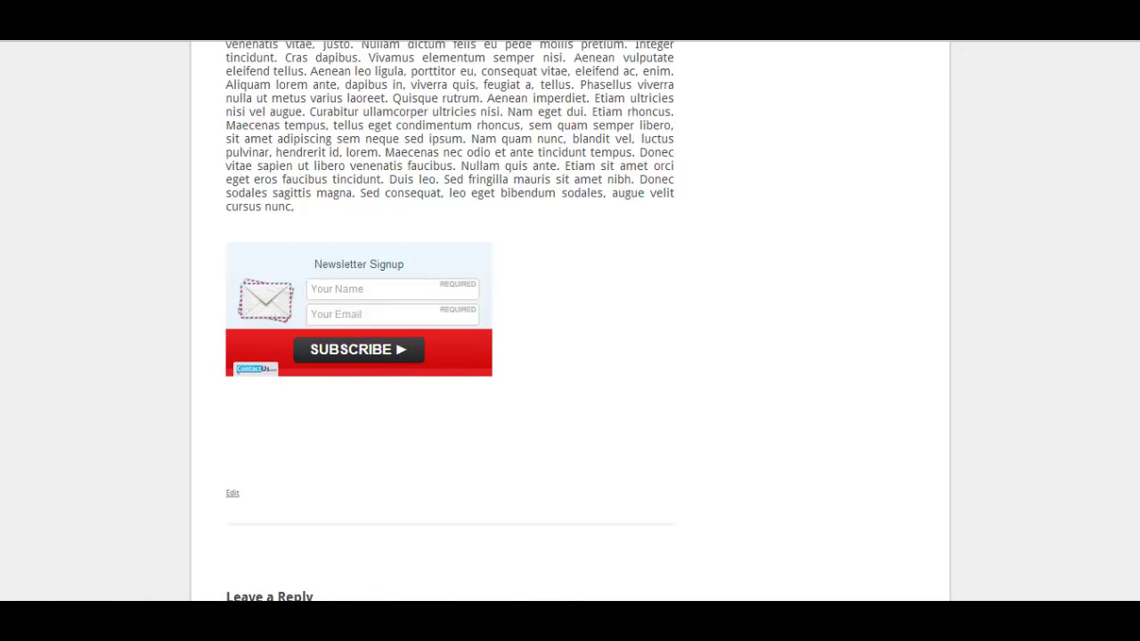
Browse the plugin's Form Examples thumbnails, then switch to the Tab Examples
left_click(345, 290)
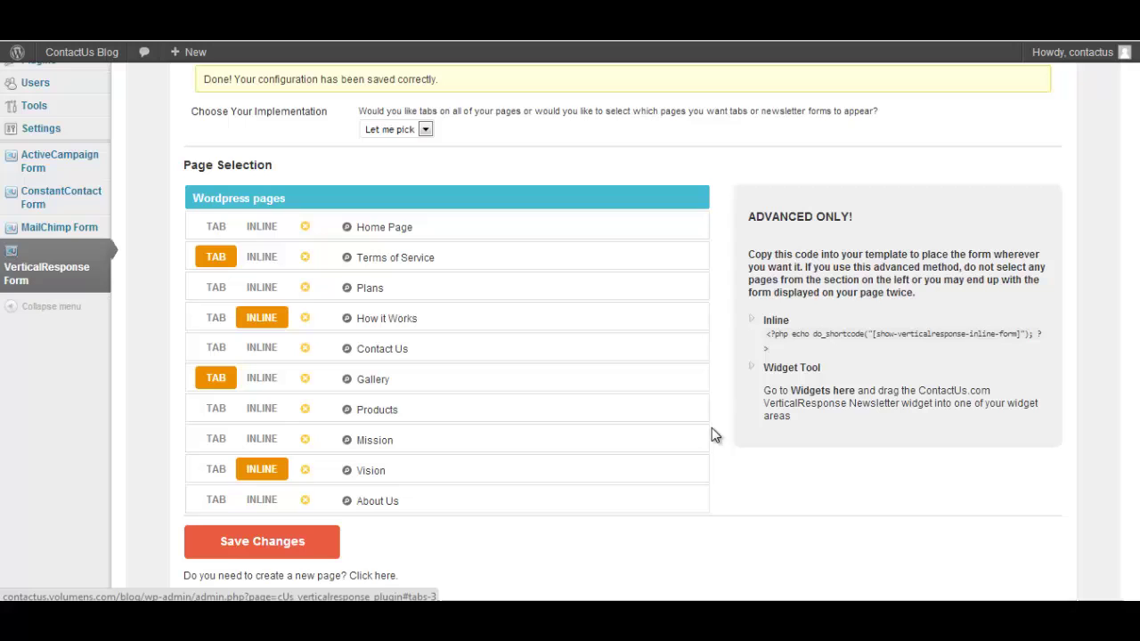
scroll(1088, 252, "up", 3)
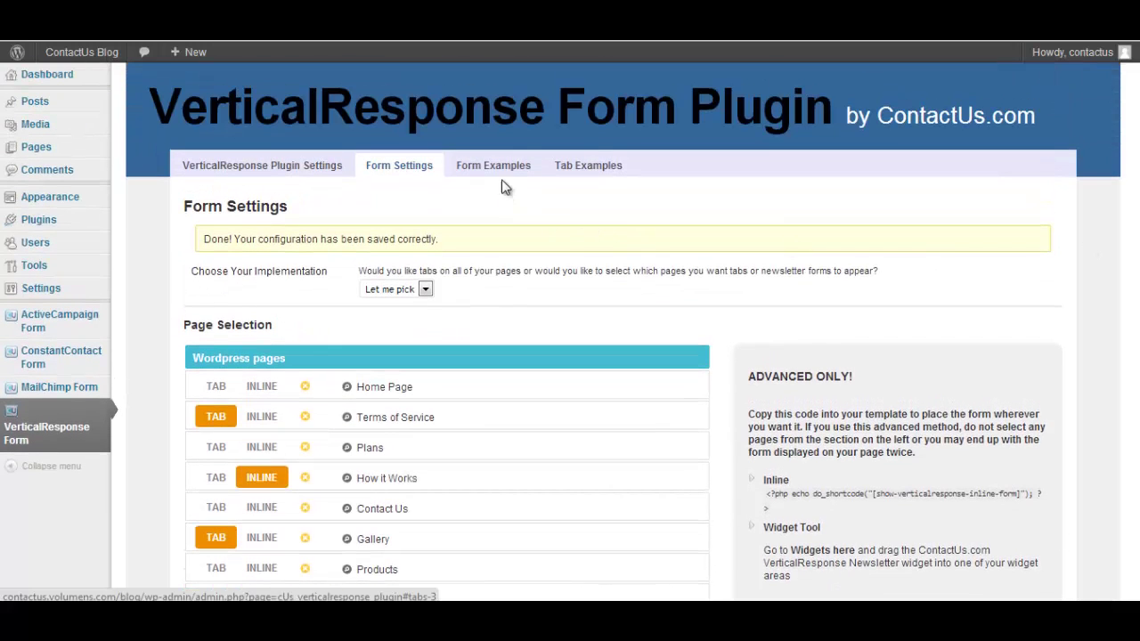
left_click(504, 167)
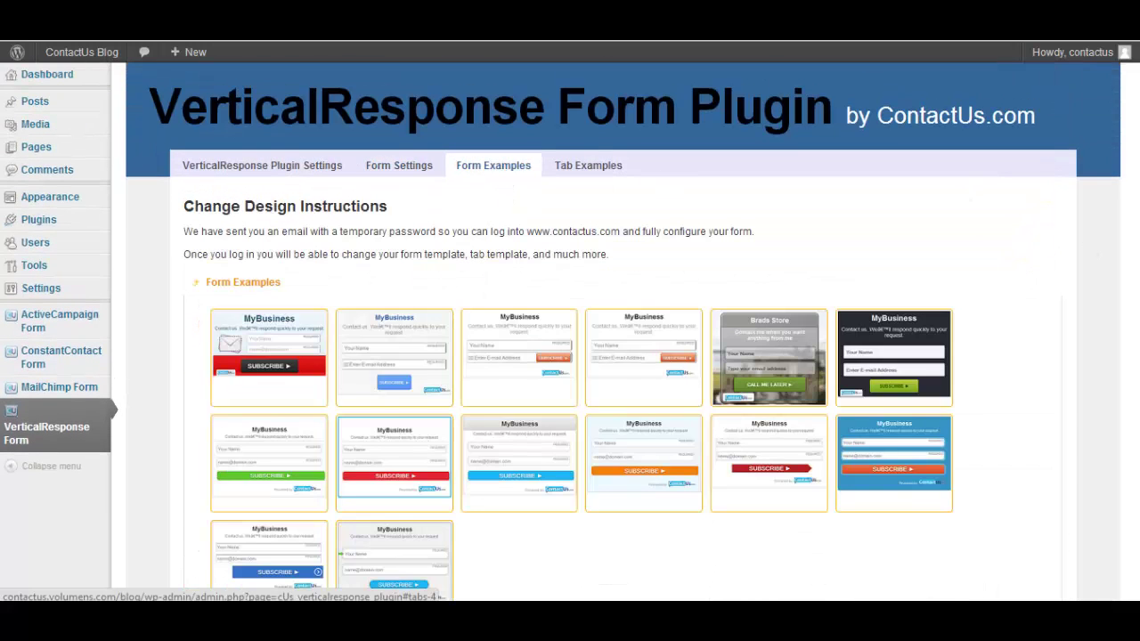
scroll(610, 489, "down", 1)
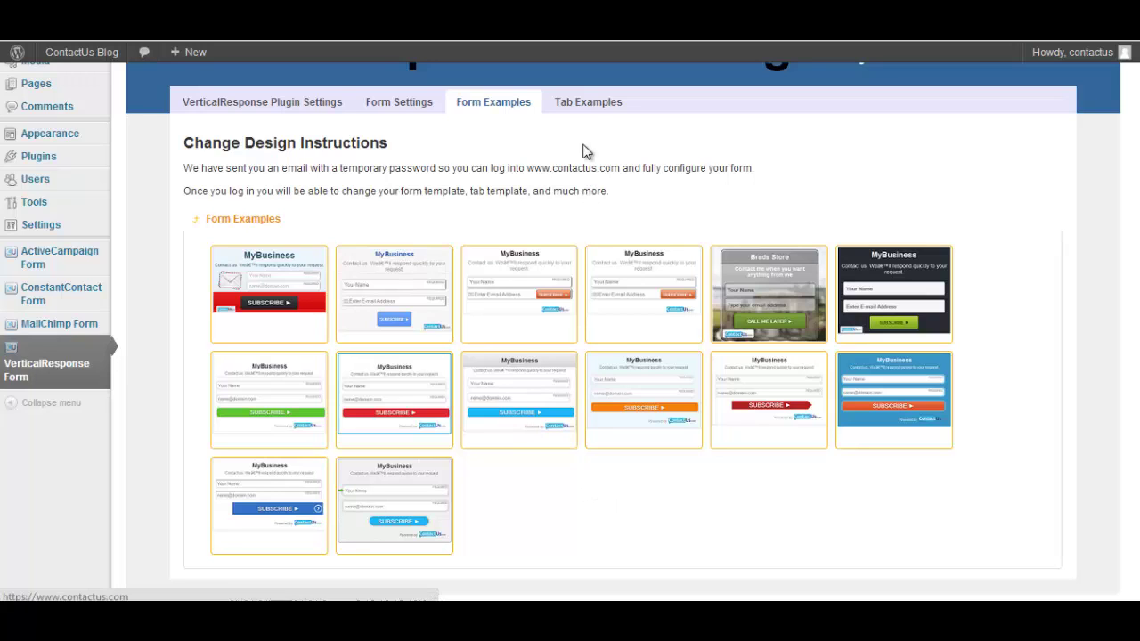
left_click(584, 103)
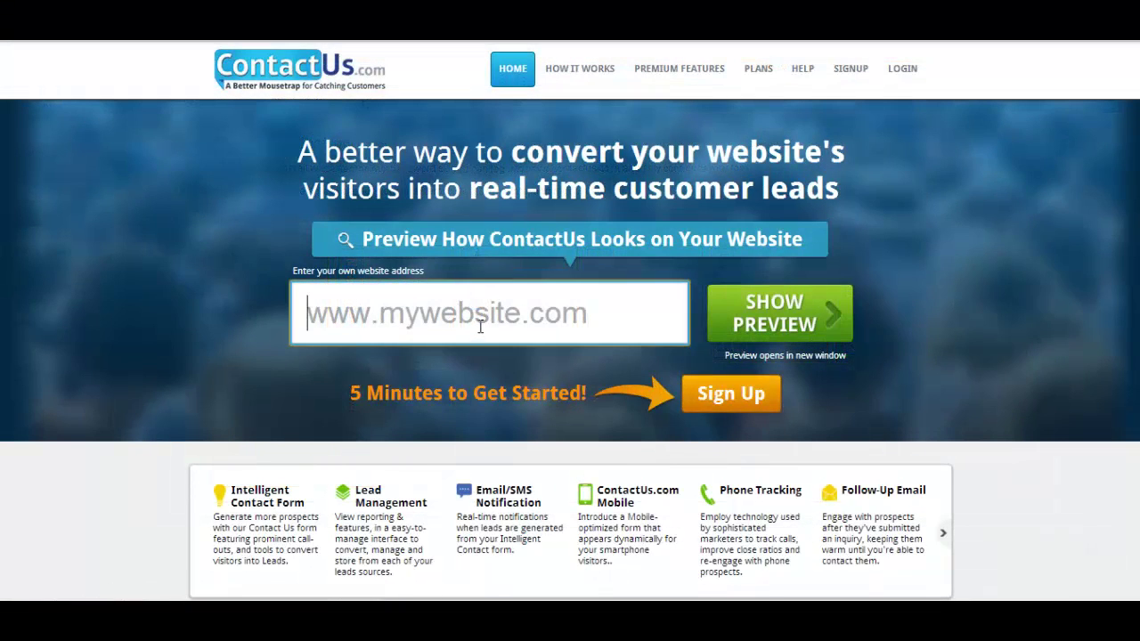
Log in to ContactUs.com and open the Newsletter Form's configuration from Form Settings
left_click(904, 68)
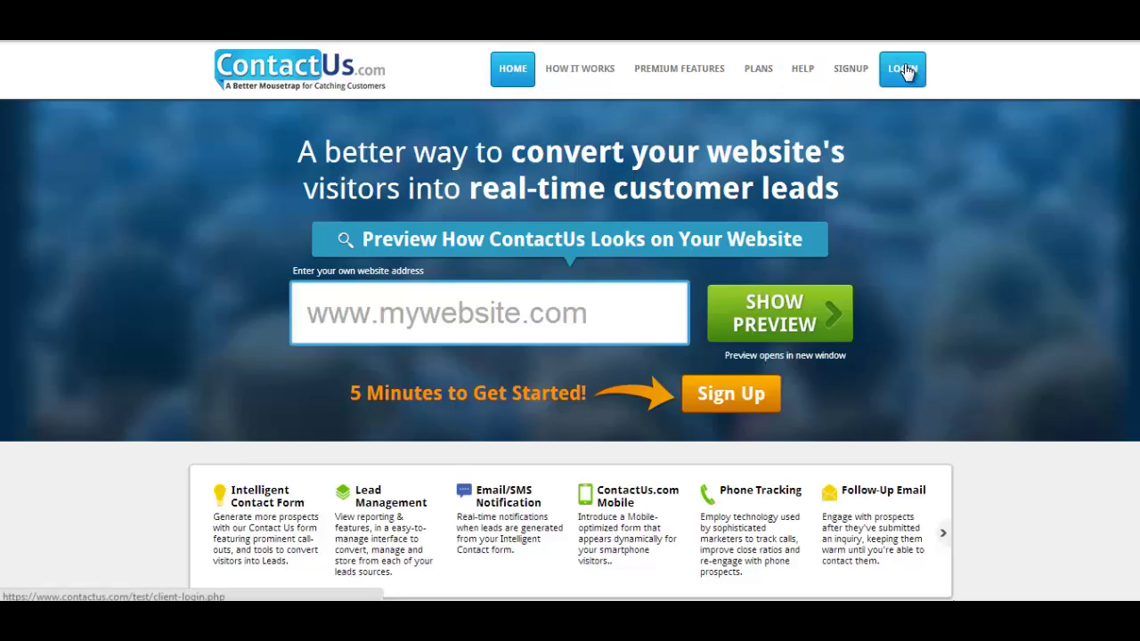
left_click(455, 241)
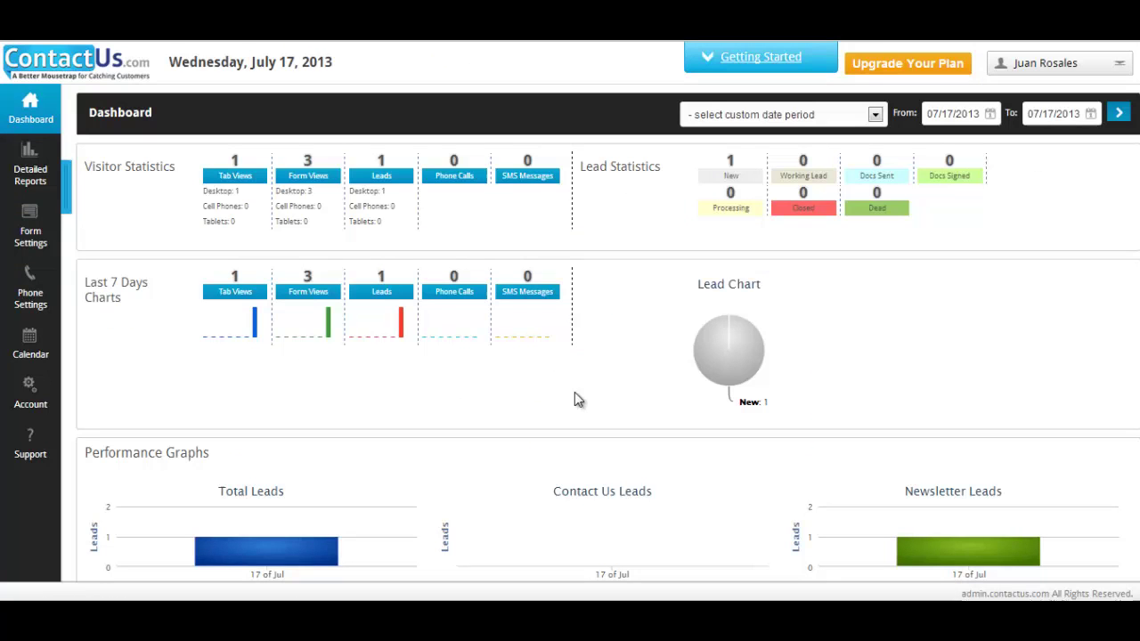
left_click(33, 230)
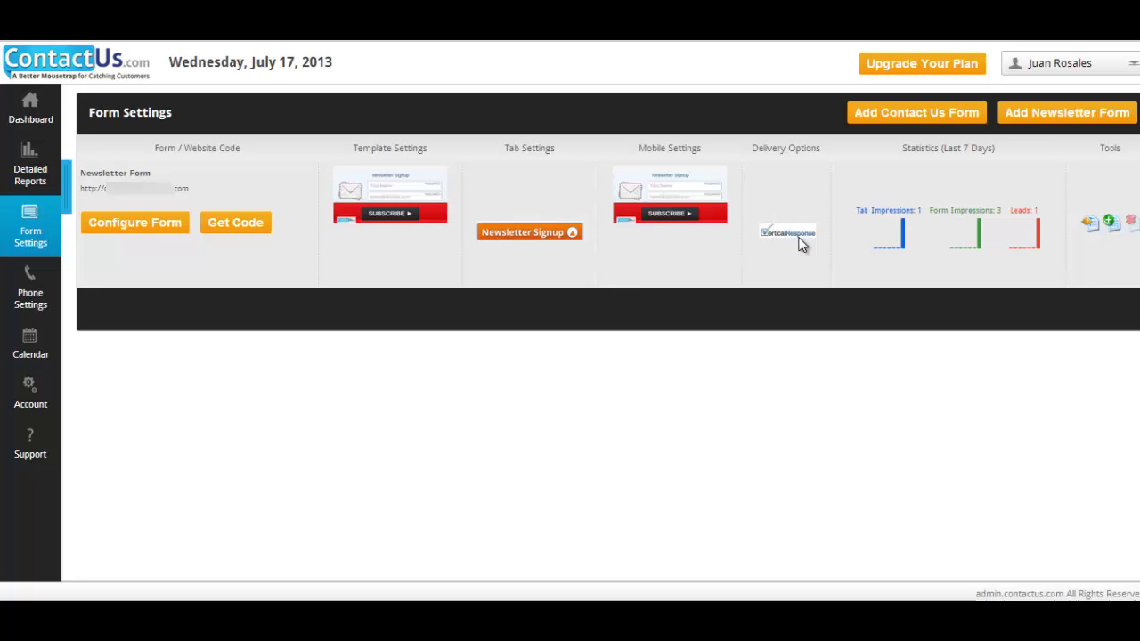
left_click(126, 224)
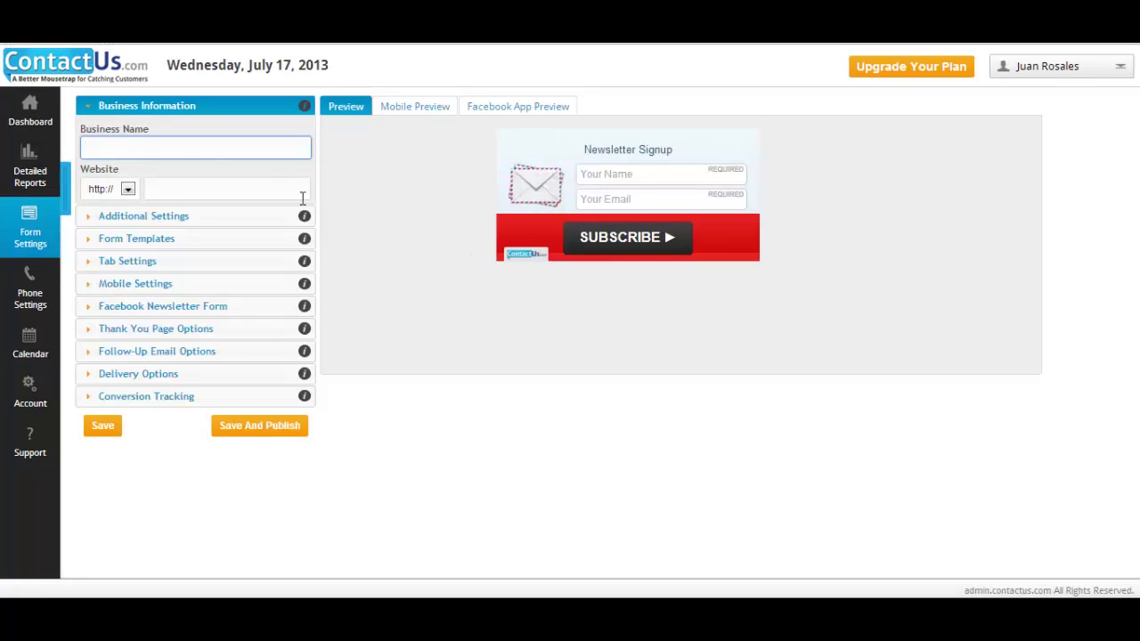
Set Business Name to ContactUs.com, Call To Action to 'Join our Newsletter', and Use Captcha to Yes
type("Cont")
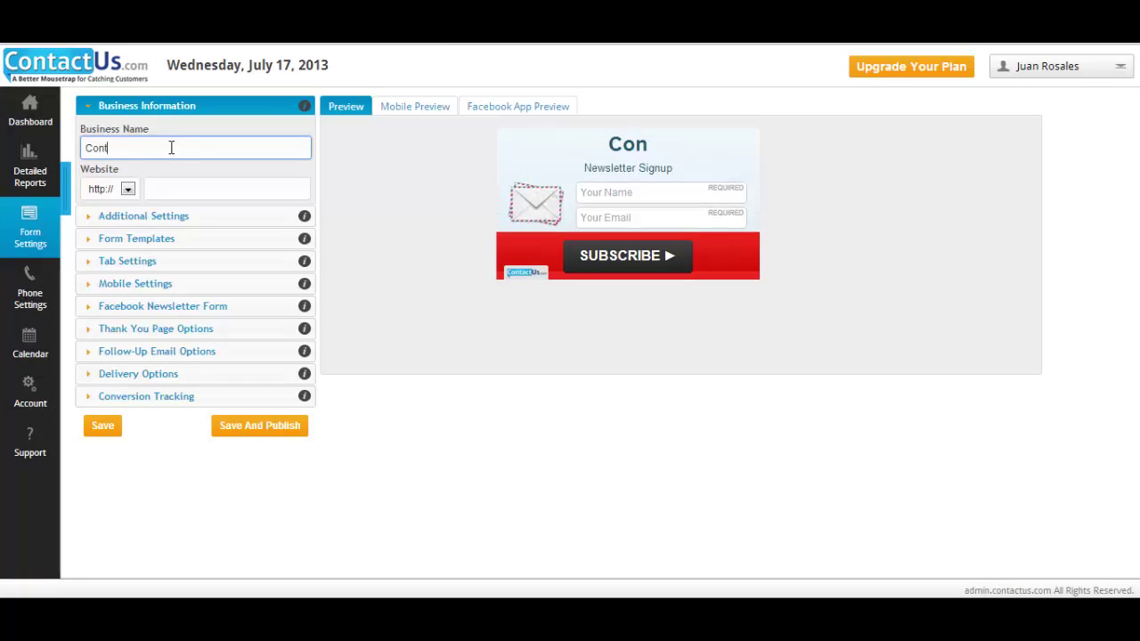
type("actUs.com")
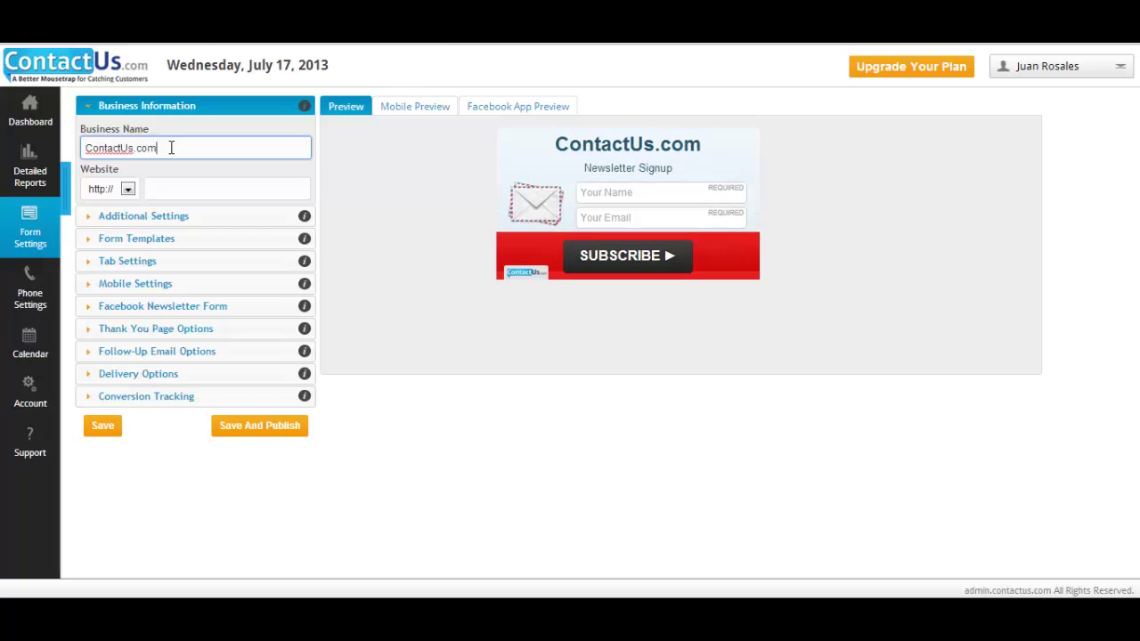
left_click(222, 196)
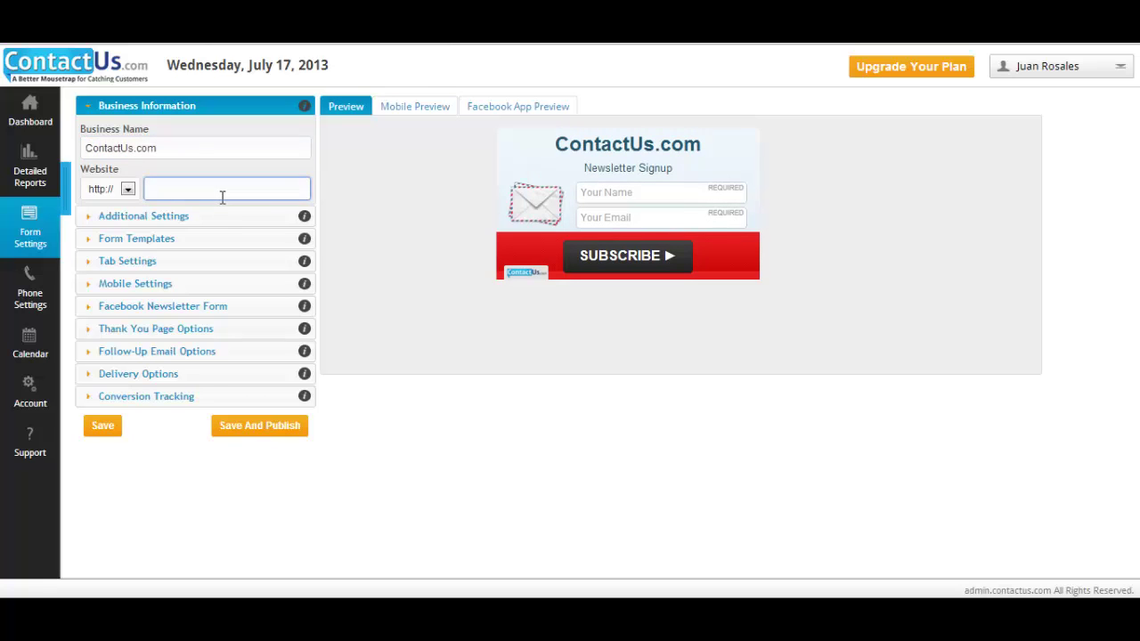
left_click(142, 216)
left_click(148, 170)
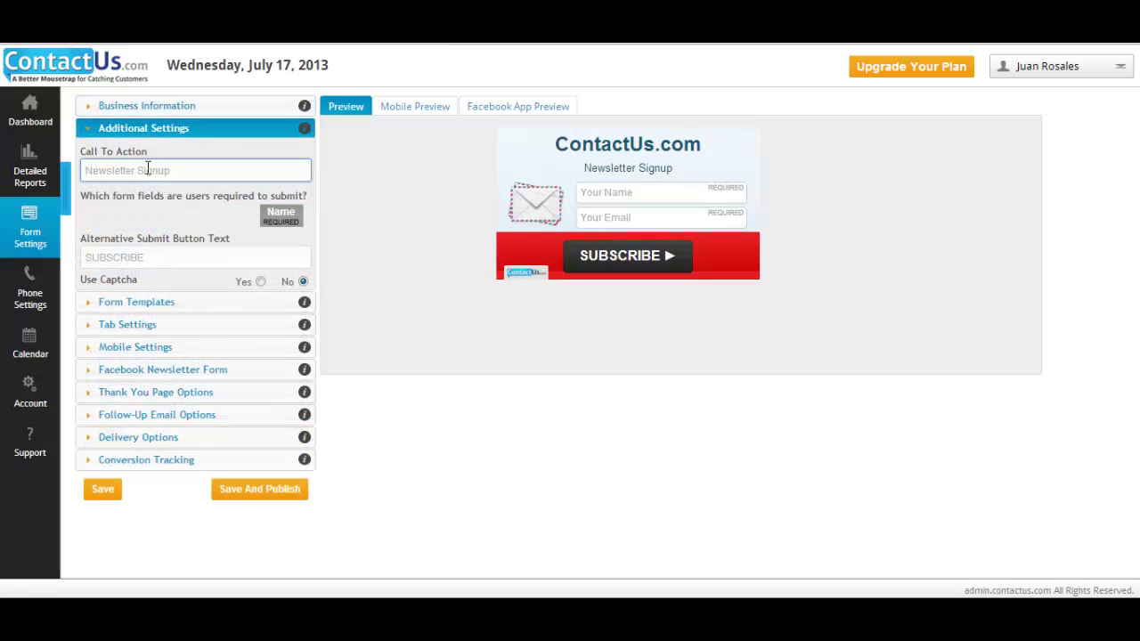
type("Join")
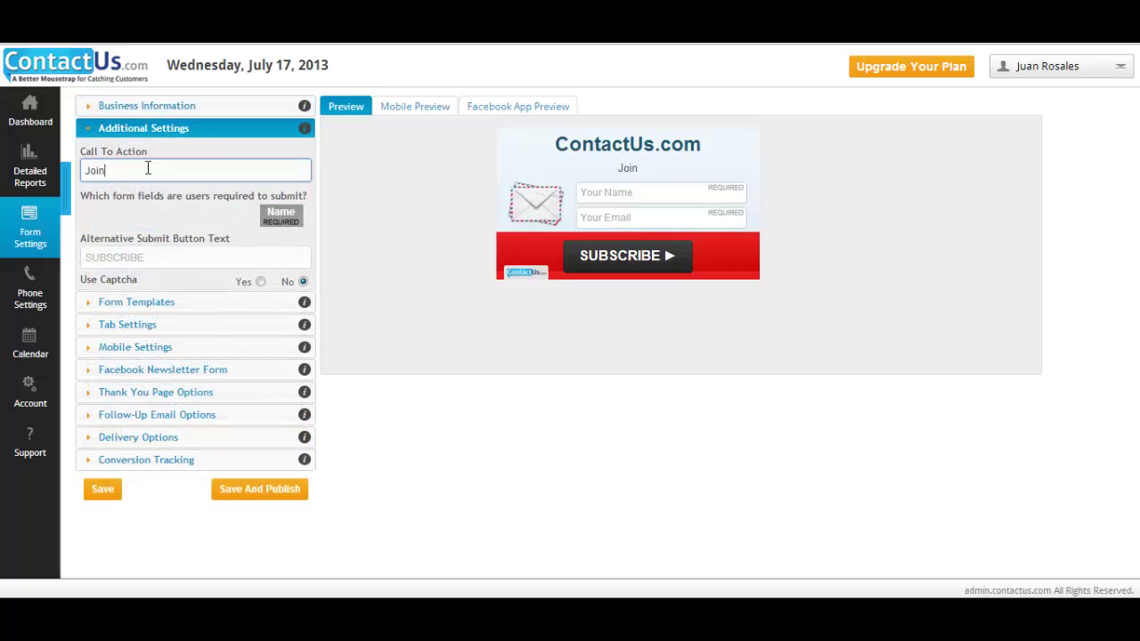
type(" our Newsletter")
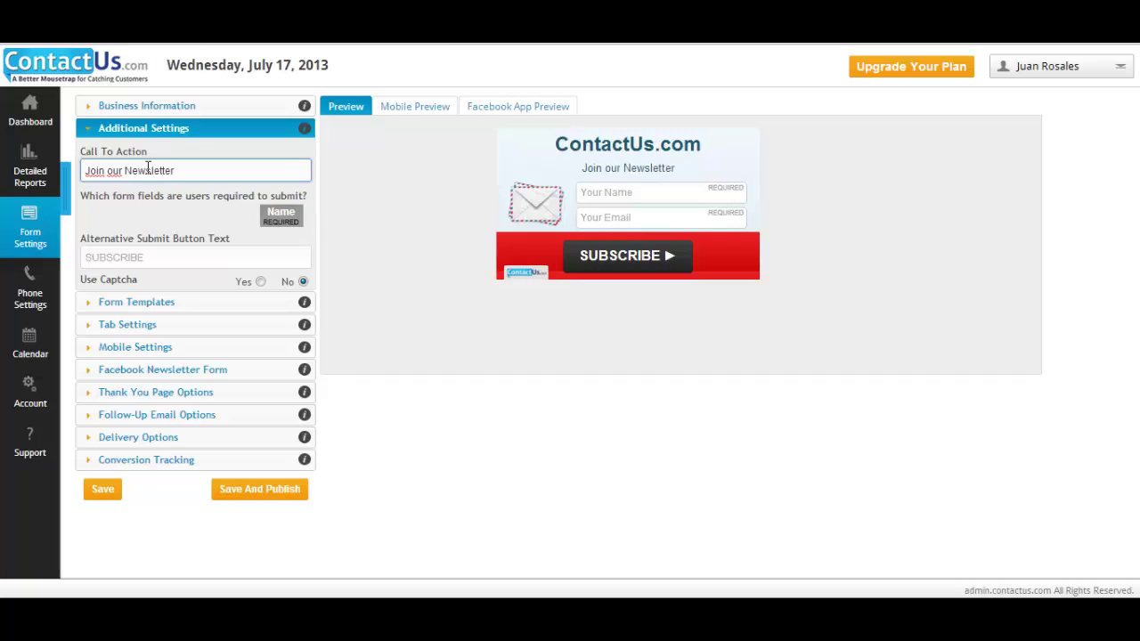
left_click(275, 253)
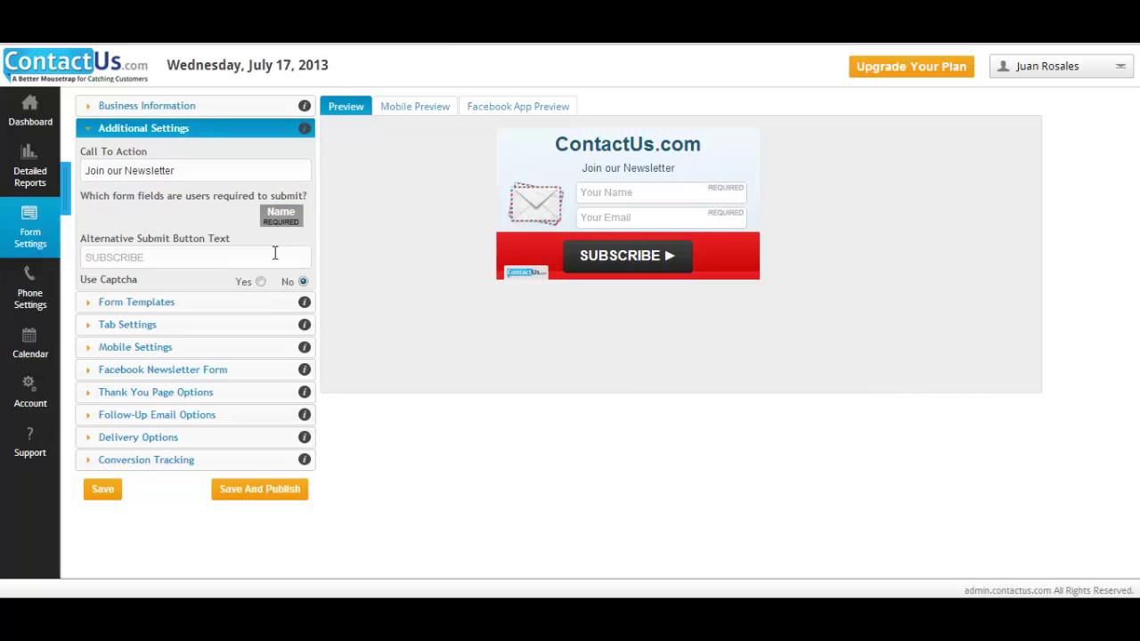
left_click(261, 283)
Apply the orange Newsletter Template 4 from Form Templates and check the preview
left_click(162, 304)
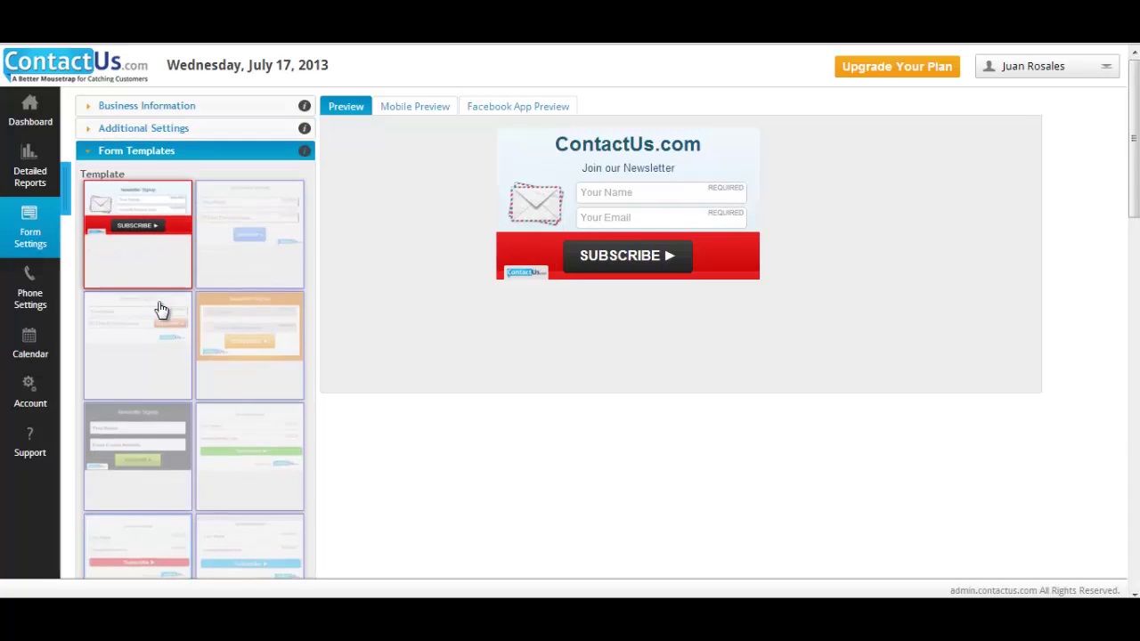
left_click(276, 230)
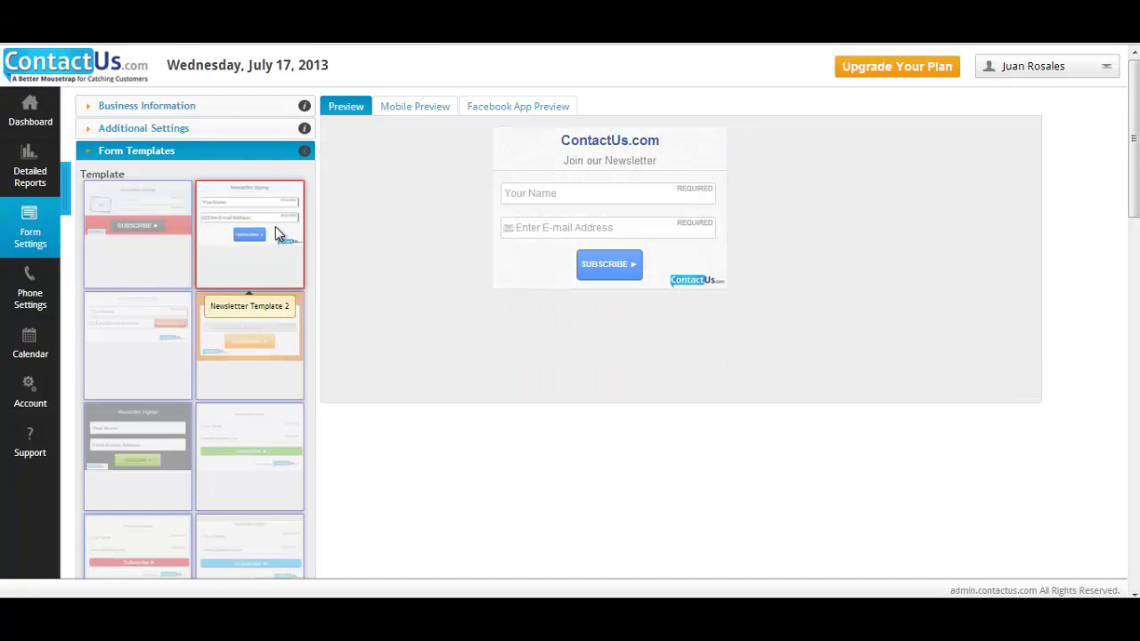
left_click(258, 341)
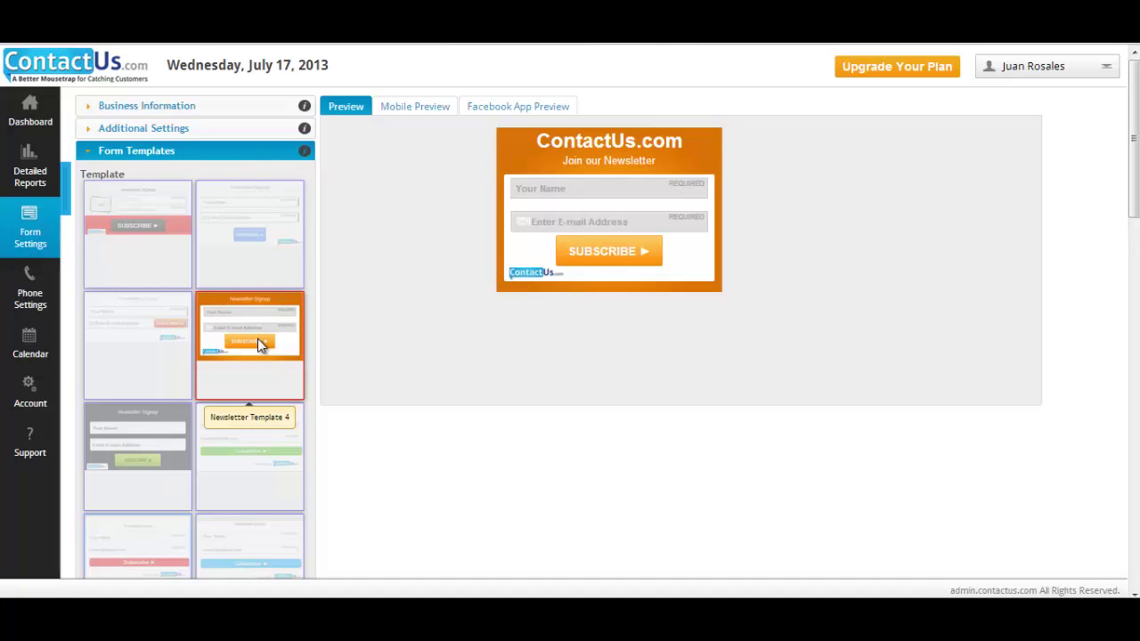
scroll(326, 330, "down", 8)
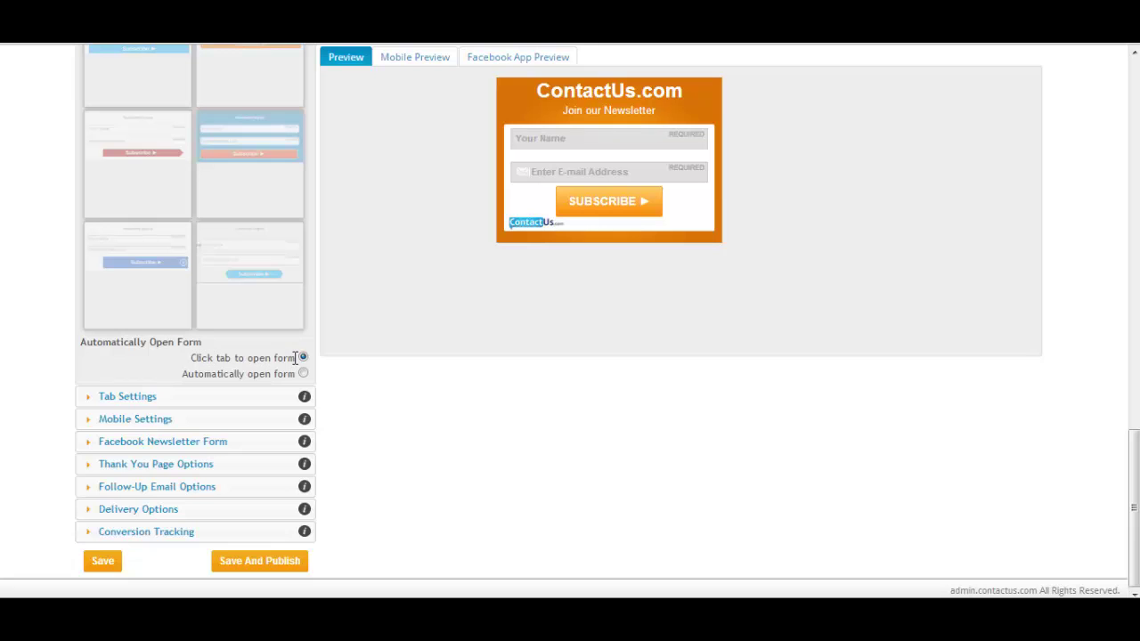
Save the form, pick the blue NEWSLETTER tab at bottom centre, and expand Mobile Settings
left_click(106, 562)
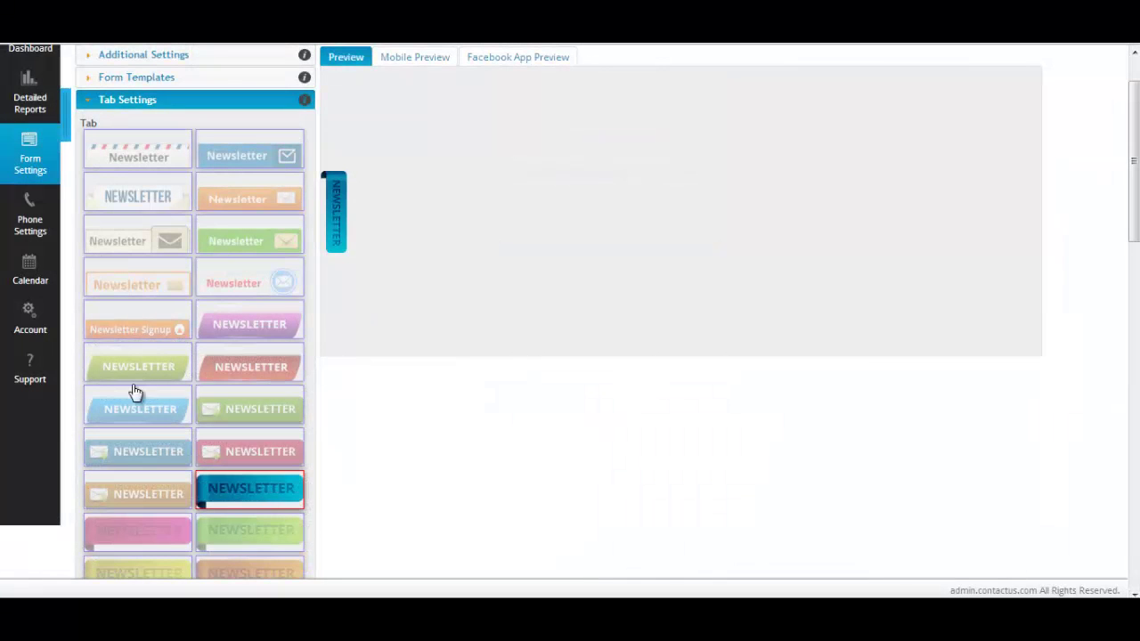
left_click(124, 456)
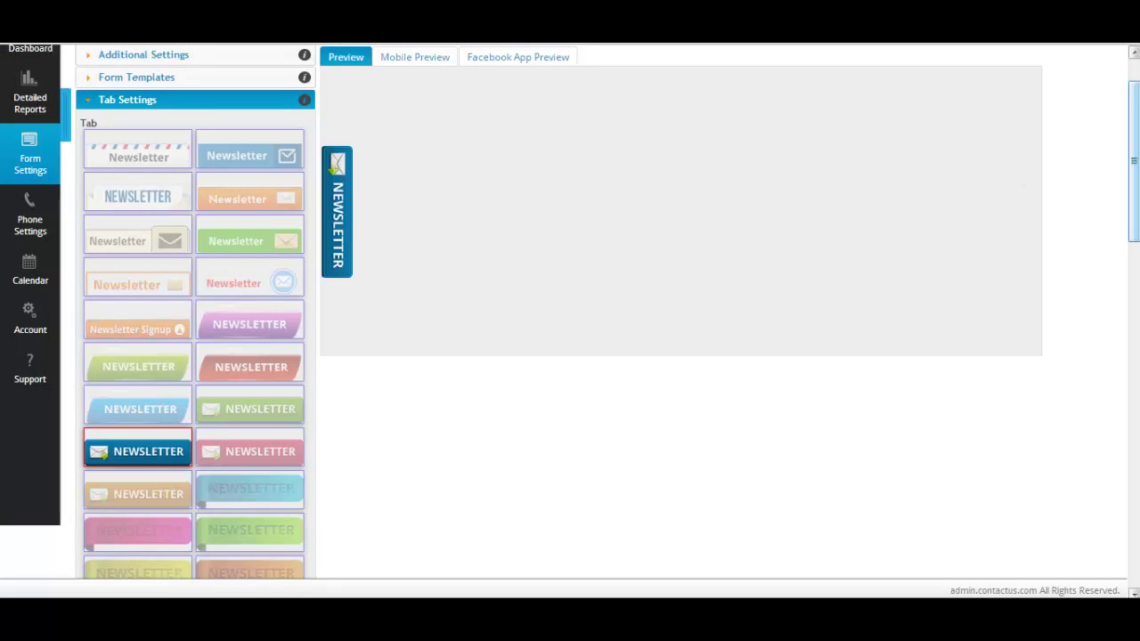
left_click_drag(1135, 100, 1136, 436)
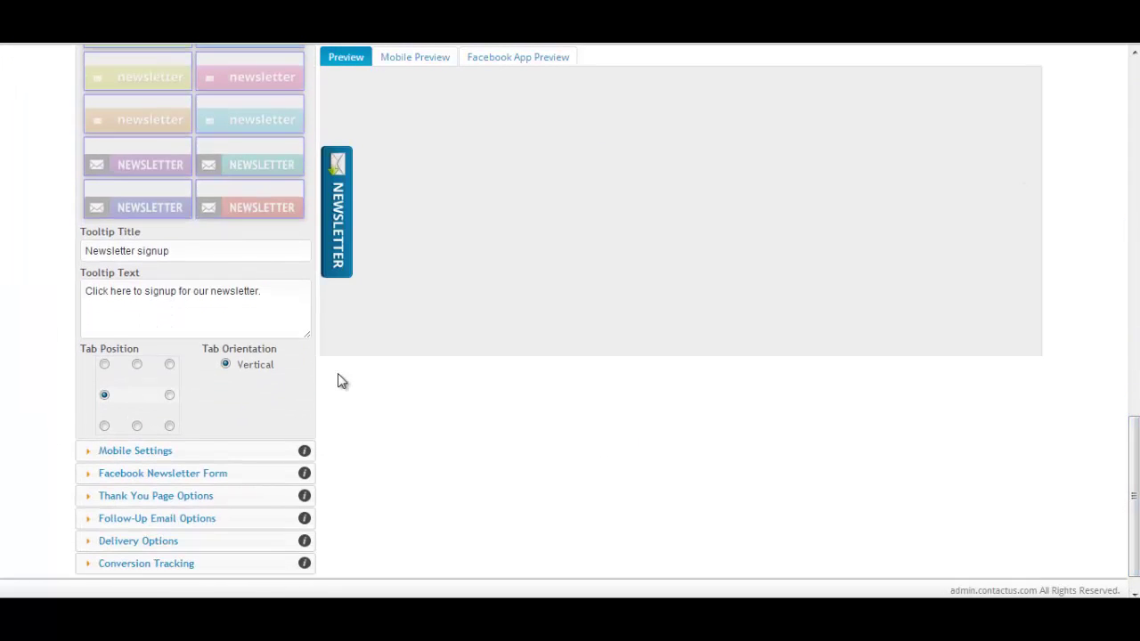
left_click(169, 396)
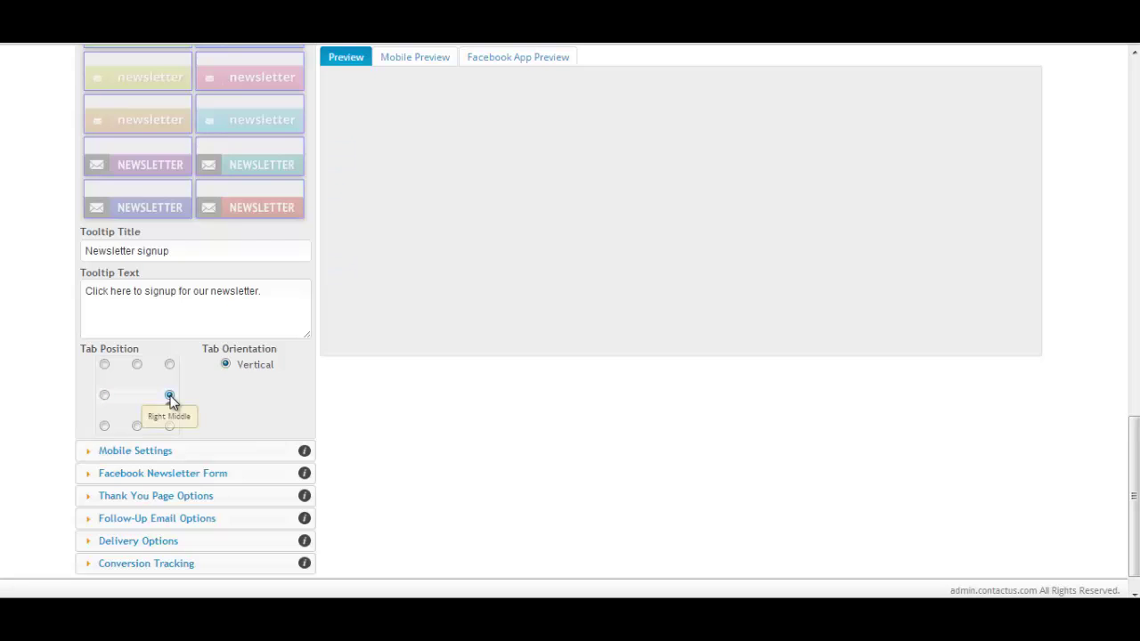
left_click(137, 426)
left_click(135, 451)
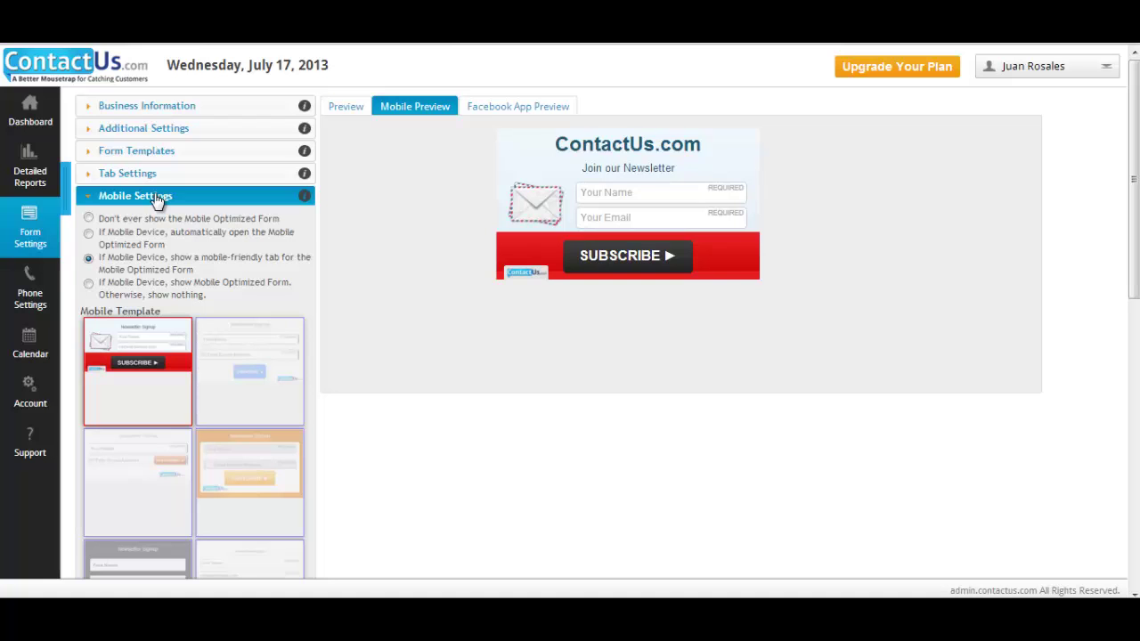
In the Facebook newsletter form settings, redirect subscribers to a thank-you page after signing up
left_click(156, 201)
left_click(158, 219)
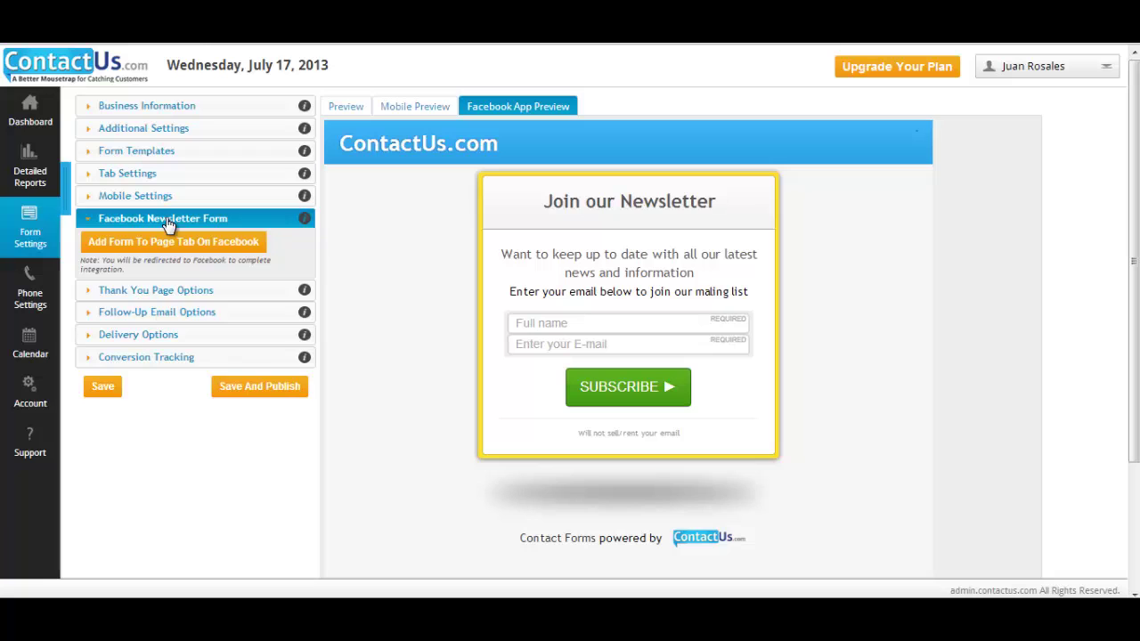
left_click(169, 223)
left_click(154, 244)
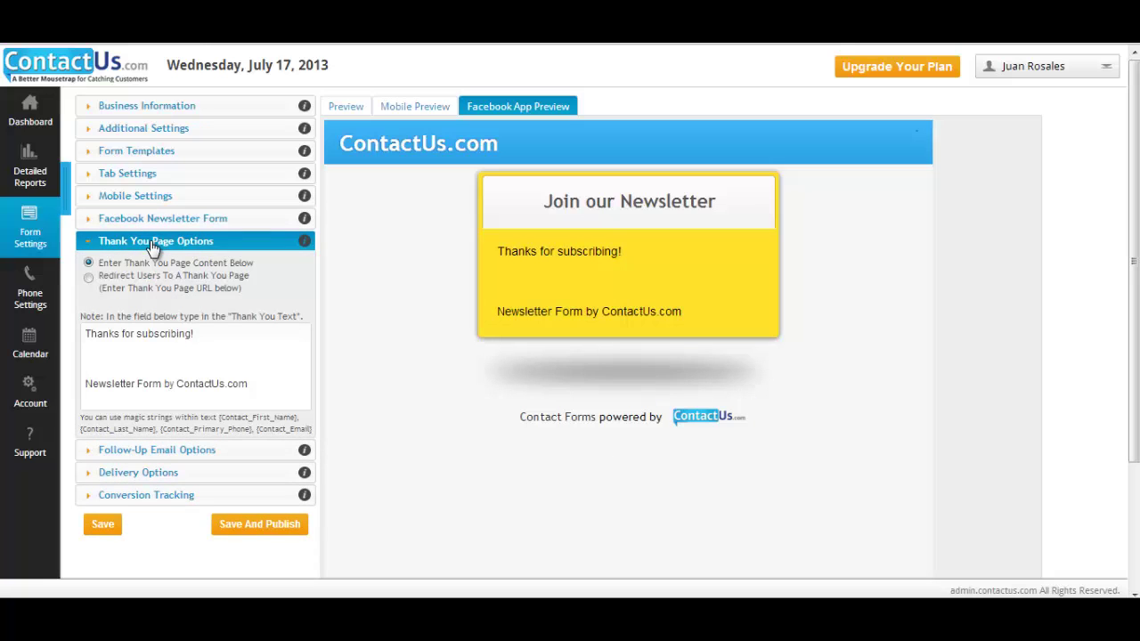
left_click(88, 277)
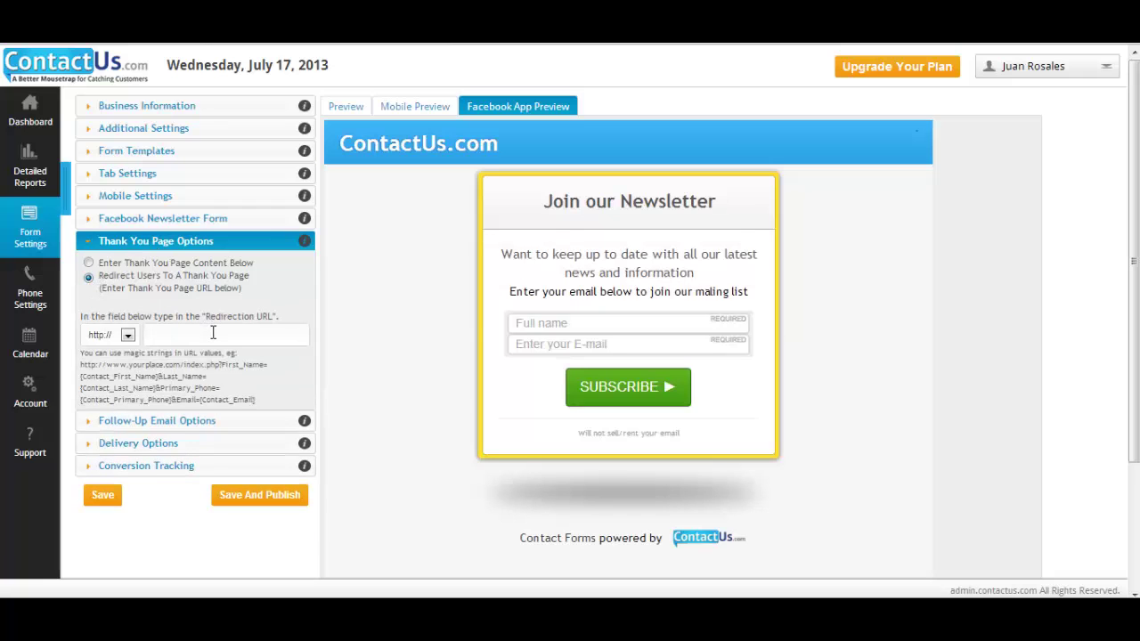
Switch the follow-up email on by setting its option to Yes
left_click(158, 241)
left_click(163, 267)
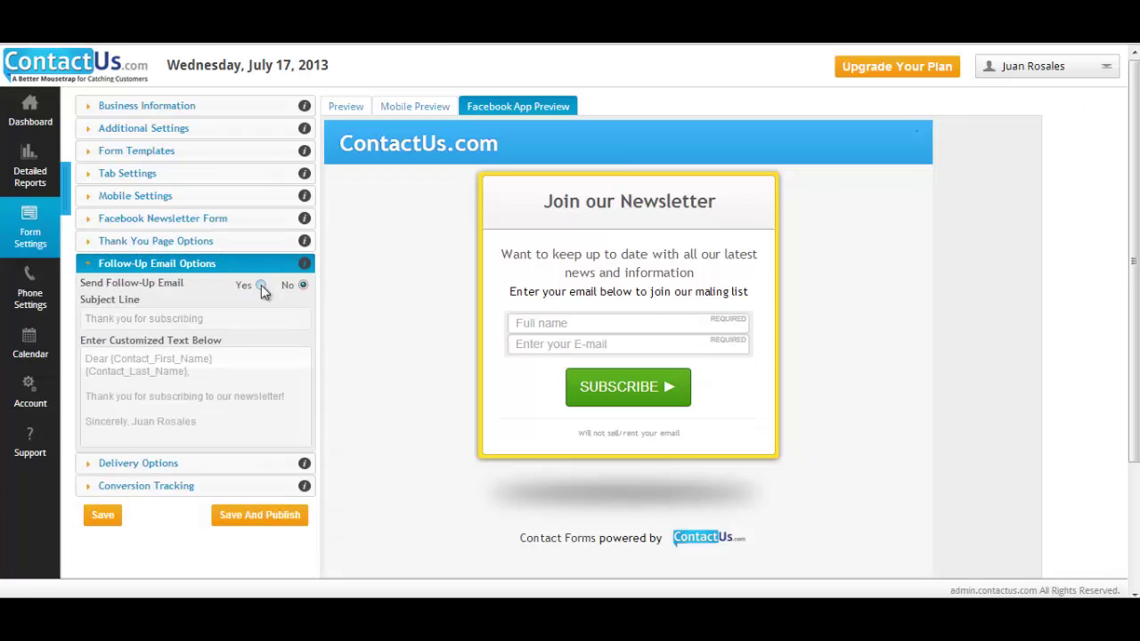
left_click(260, 286)
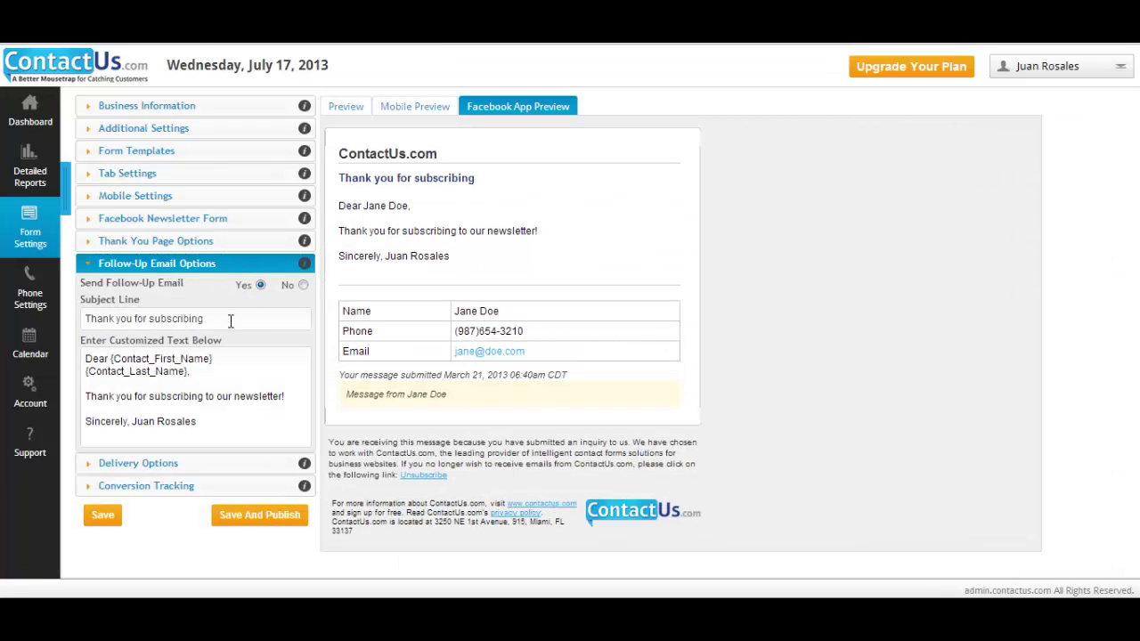
Save the newsletter form settings, then publish the form with Save And Publish
left_click(157, 263)
left_click(102, 337)
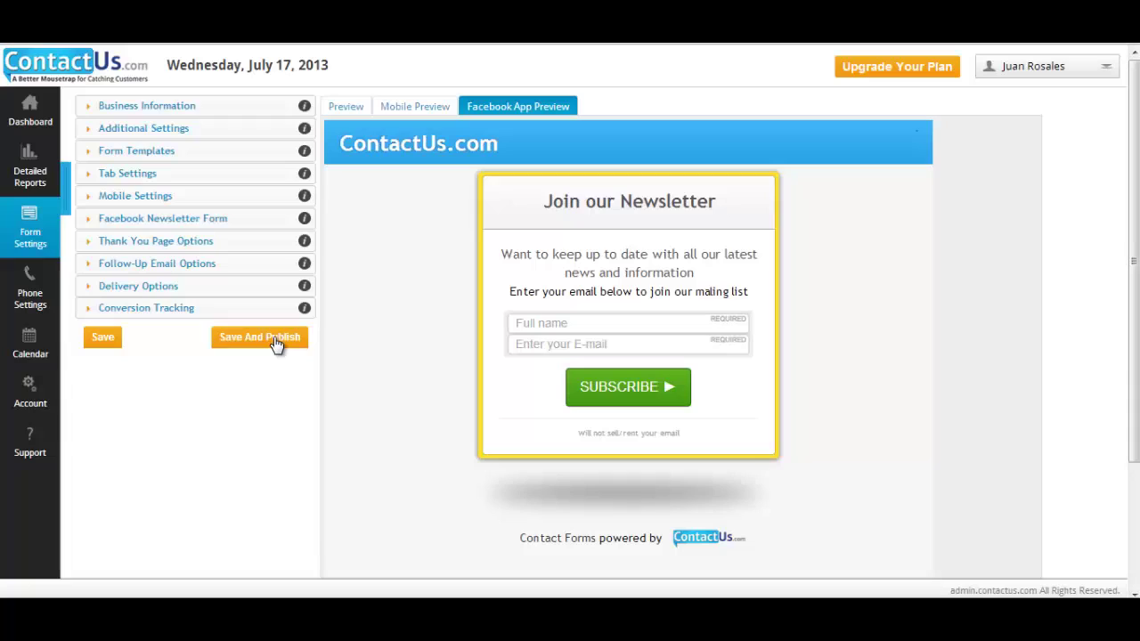
left_click(276, 345)
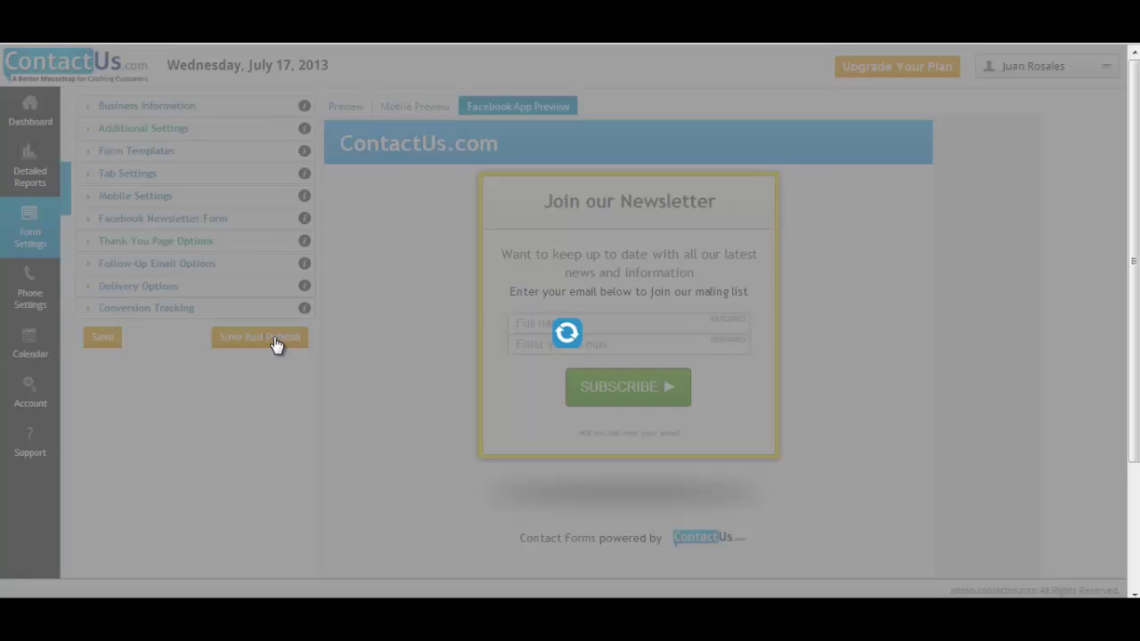